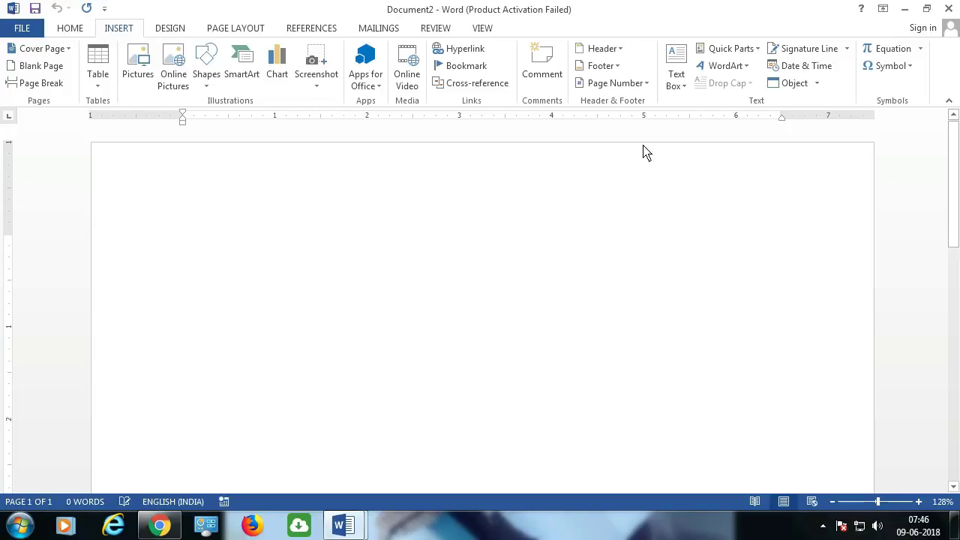
Insert a Plain Number 2 page number centred at the top of the page
left_click(639, 87)
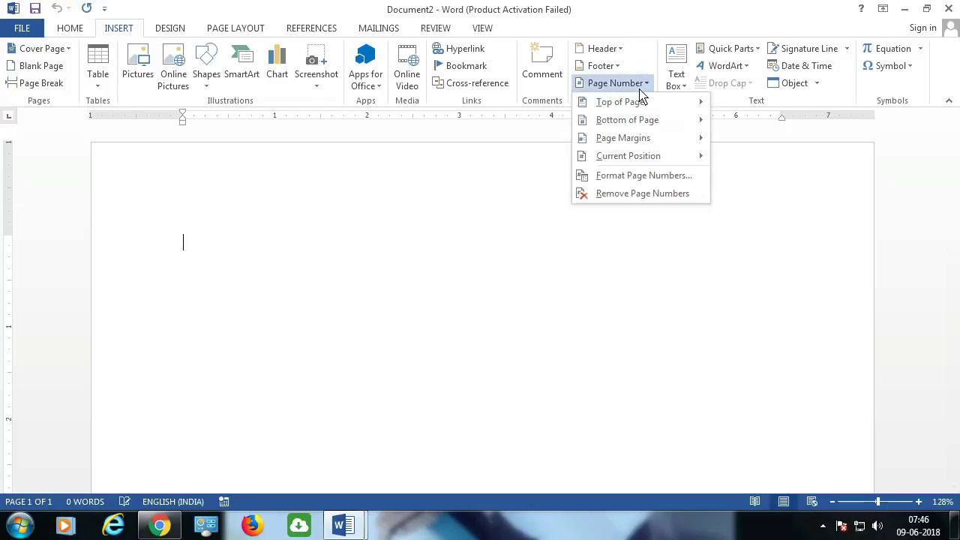
mouse_move(619, 102)
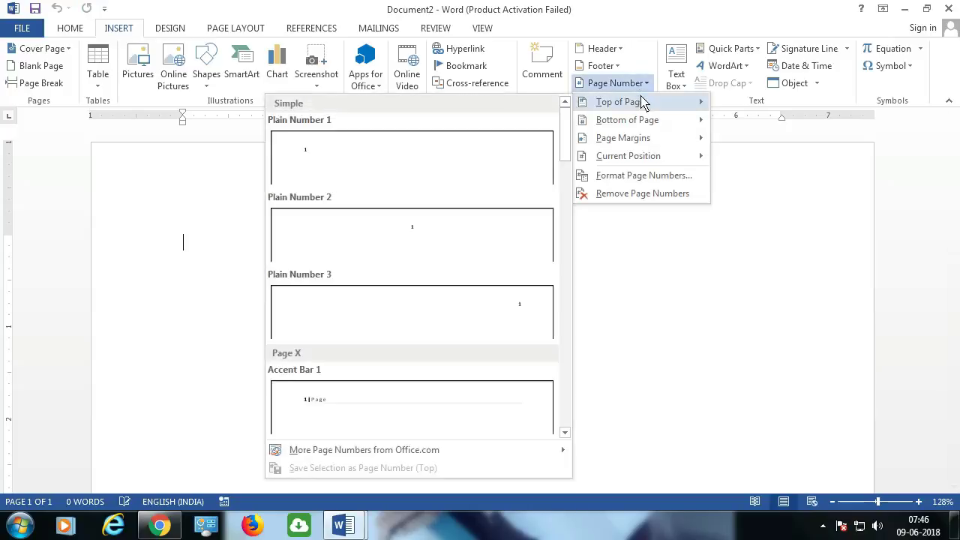
key("super+plus")
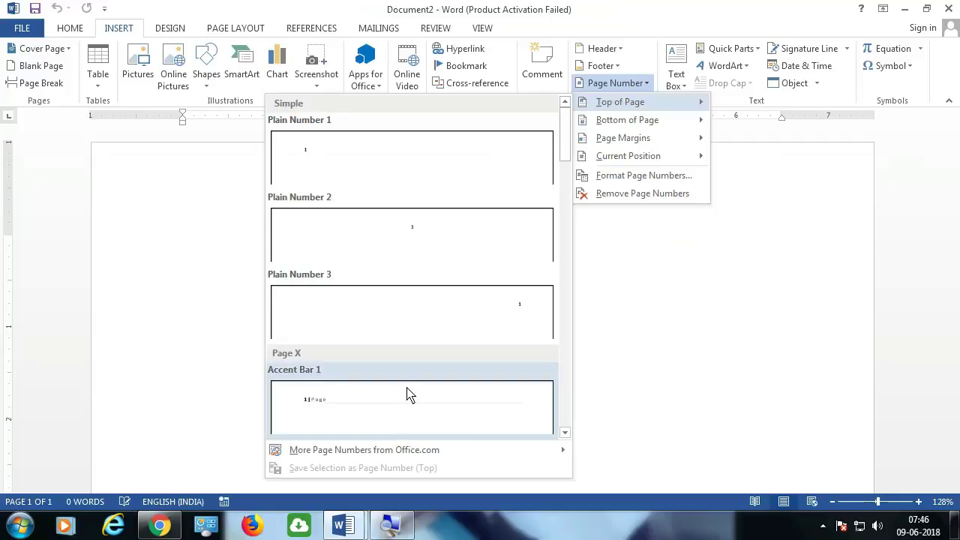
scroll(400, 411, "down", 5)
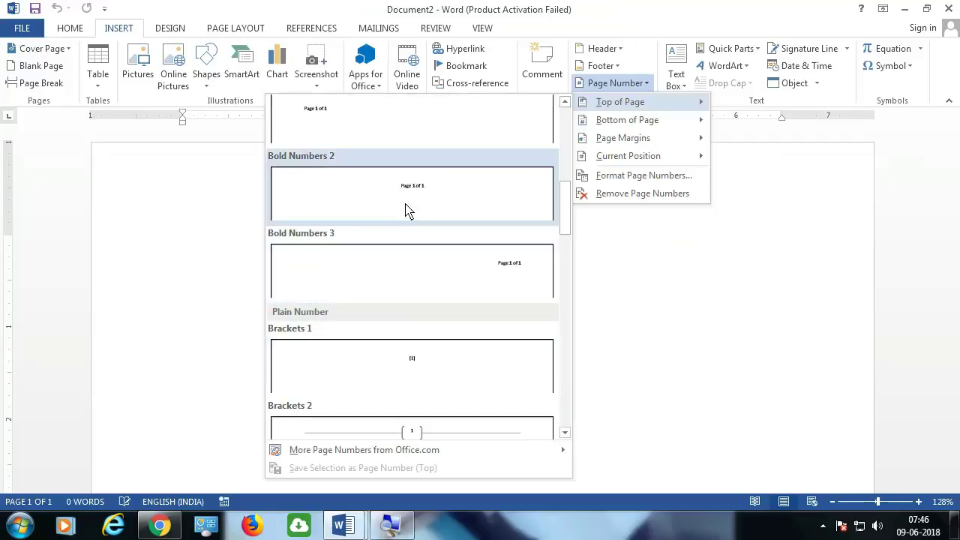
scroll(425, 313, "down", 5)
mouse_move(567, 278)
left_mouse_down()
mouse_move(564, 287)
mouse_move(563, 265)
mouse_move(564, 276)
left_mouse_up()
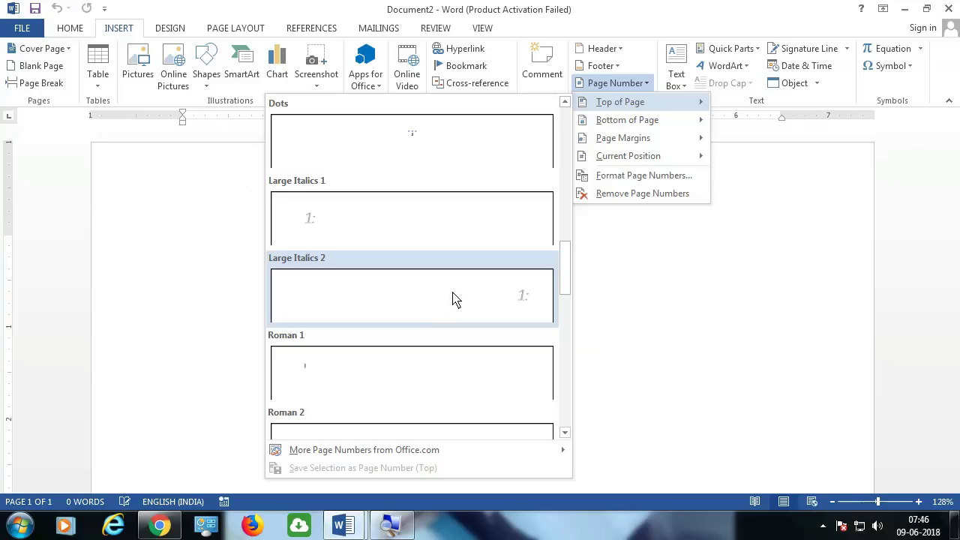
scroll(453, 292, "up", 5)
scroll(453, 291, "up", 2)
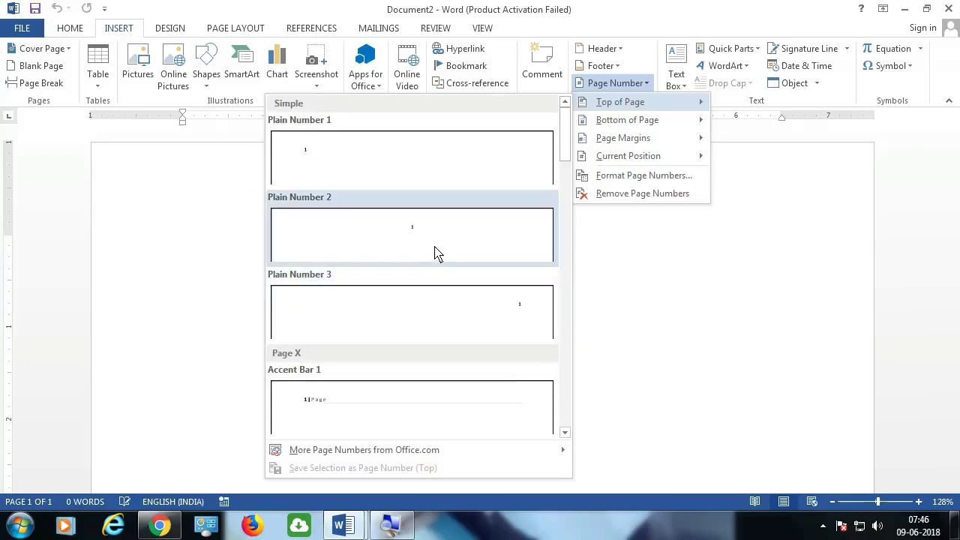
left_click(437, 253)
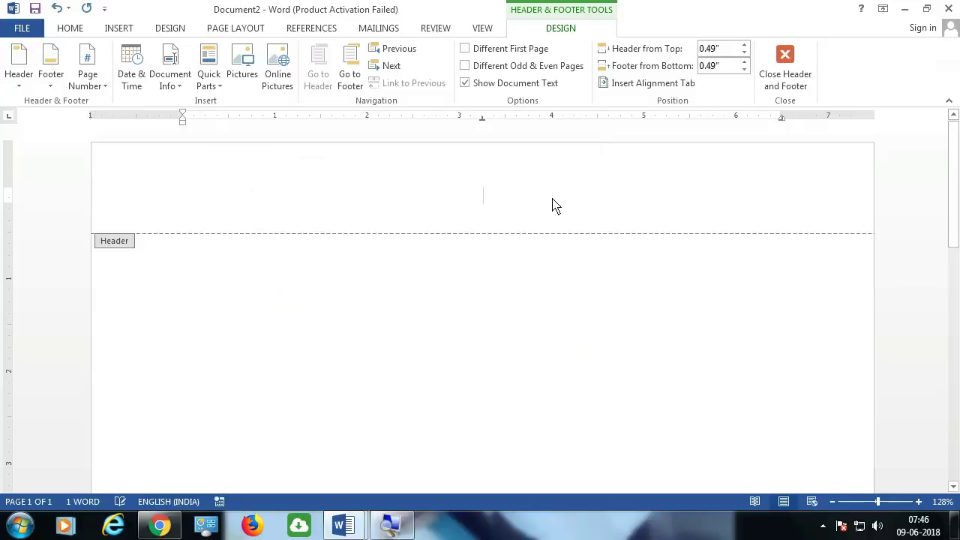
Leave the header and add an Accent Bar, Left page number in the page margin
left_click(785, 77)
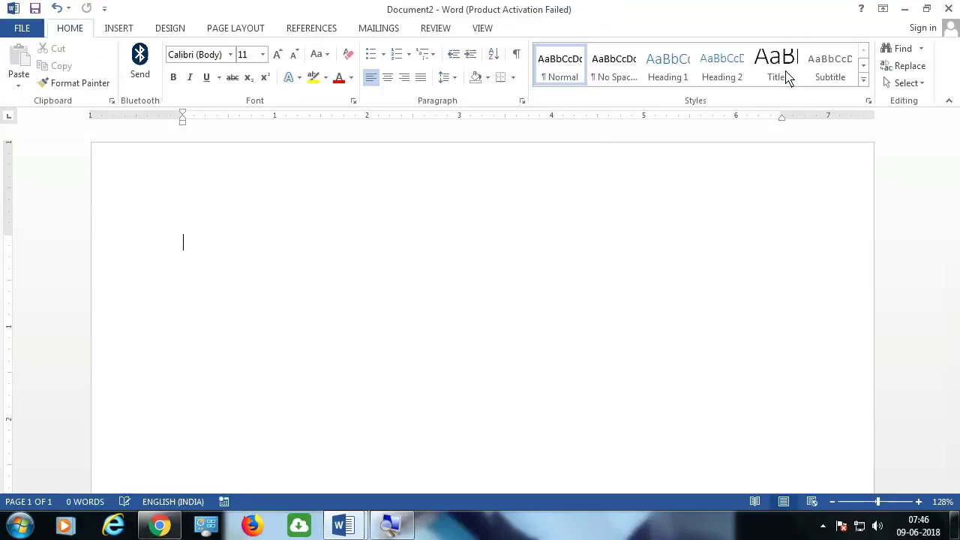
left_click(119, 28)
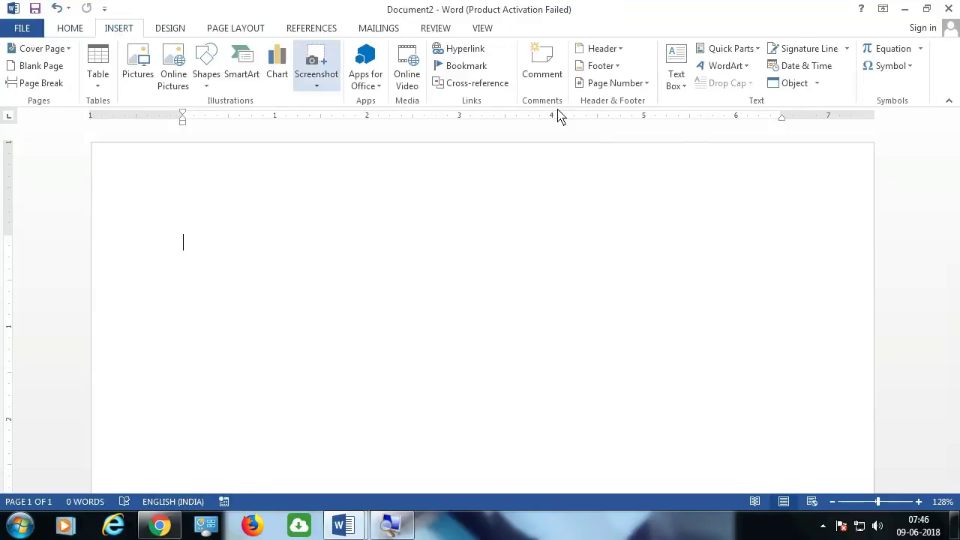
left_click(615, 82)
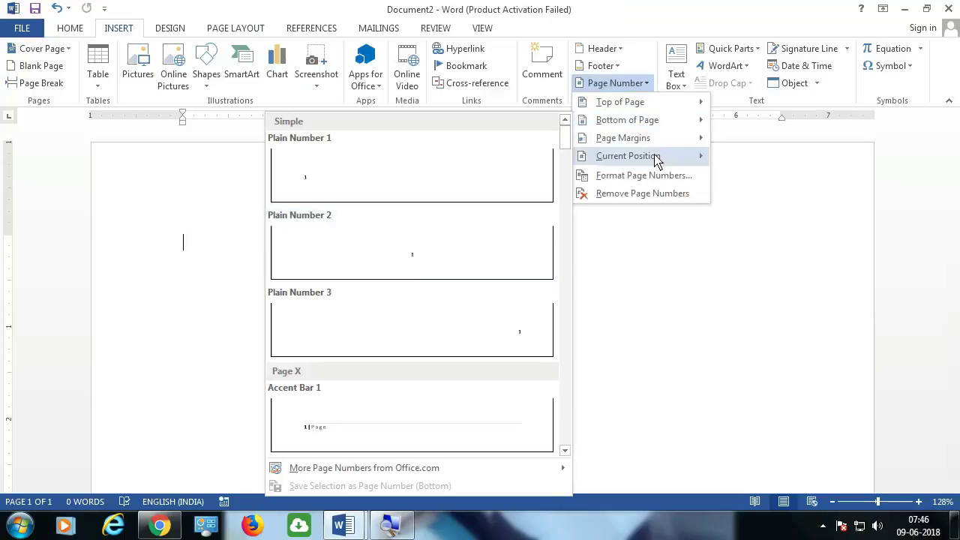
mouse_move(623, 138)
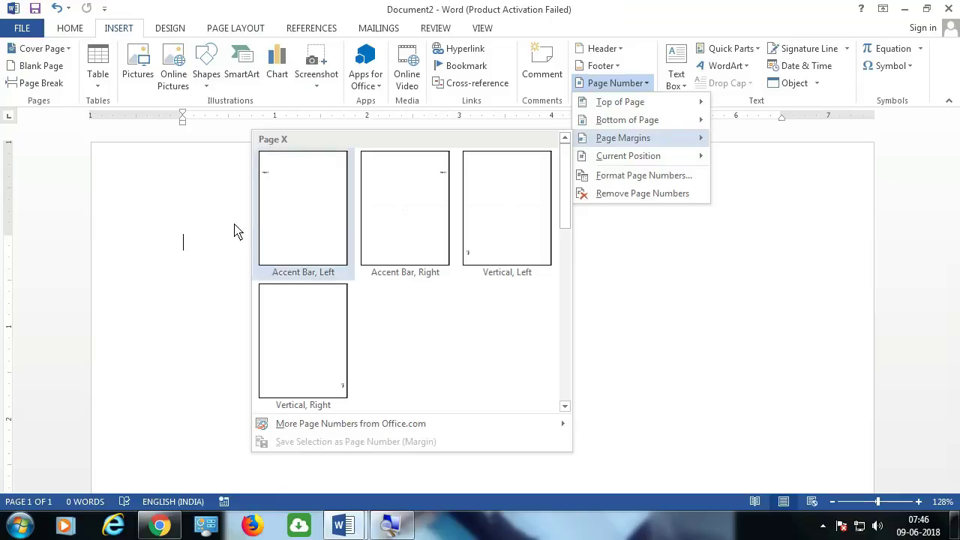
left_click(298, 220)
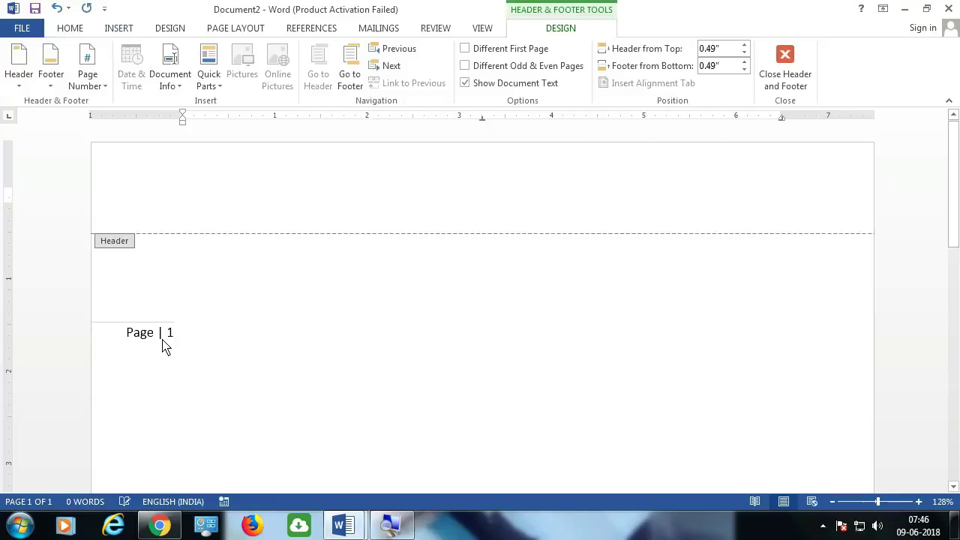
scroll(165, 346, "down", 5)
scroll(169, 338, "down", 10)
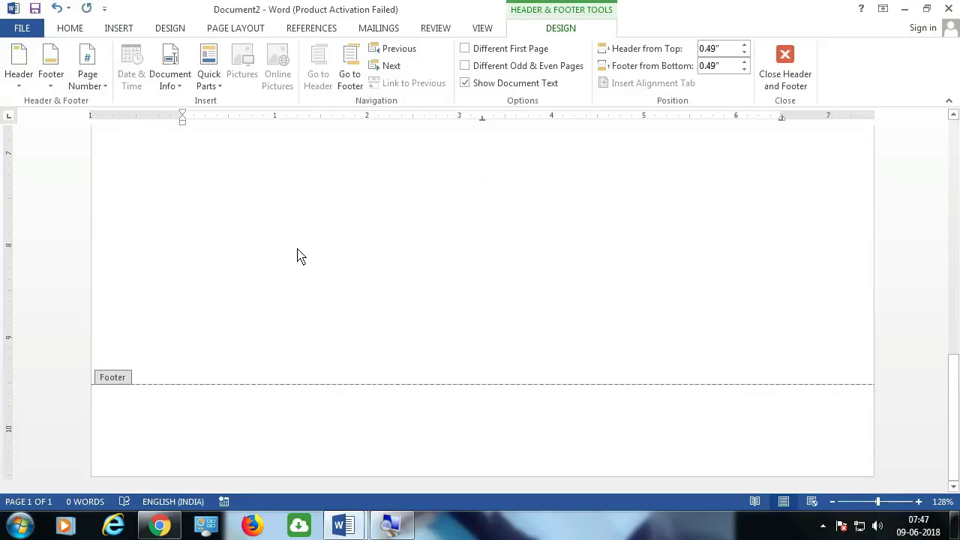
scroll(300, 258, "up", 8)
scroll(300, 258, "up", 6)
Close header and footer editing and put the cursor back in the page body
double_click(238, 286)
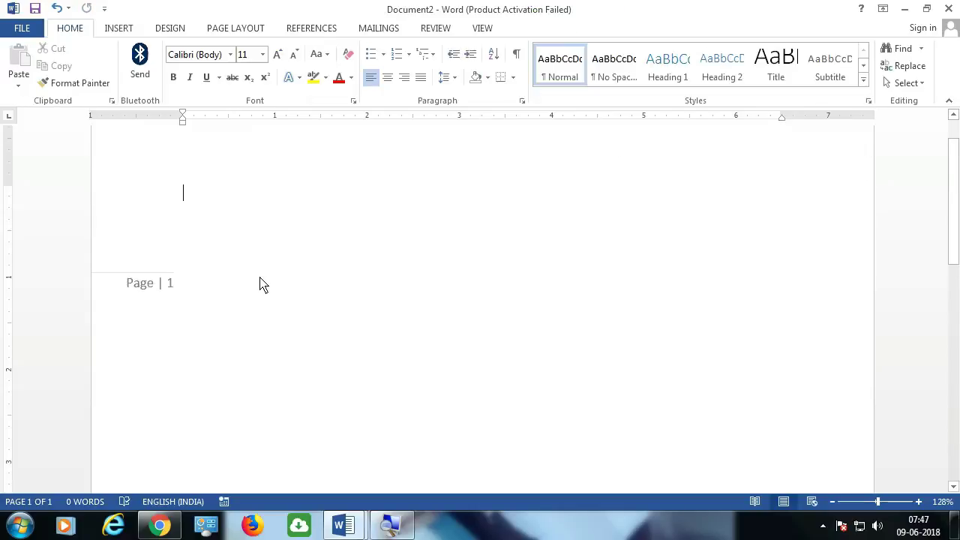
scroll(260, 284, "down", 15)
scroll(289, 317, "down", 2)
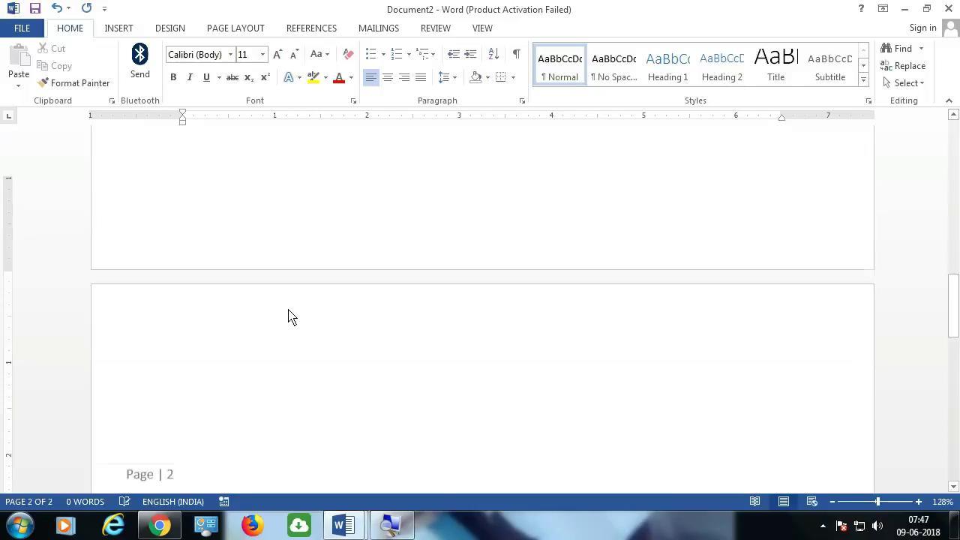
scroll(317, 257, "down", 4)
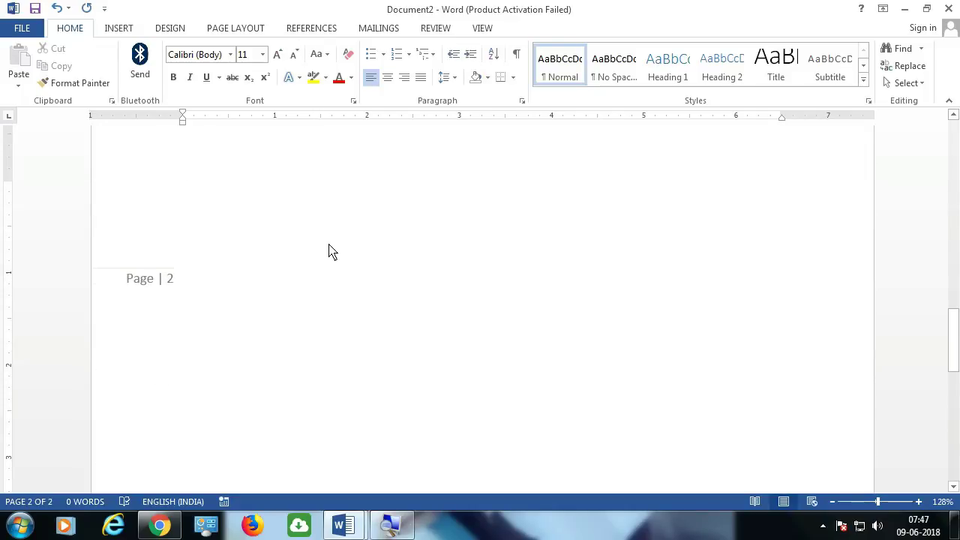
scroll(330, 251, "up", 5)
scroll(330, 251, "up", 10)
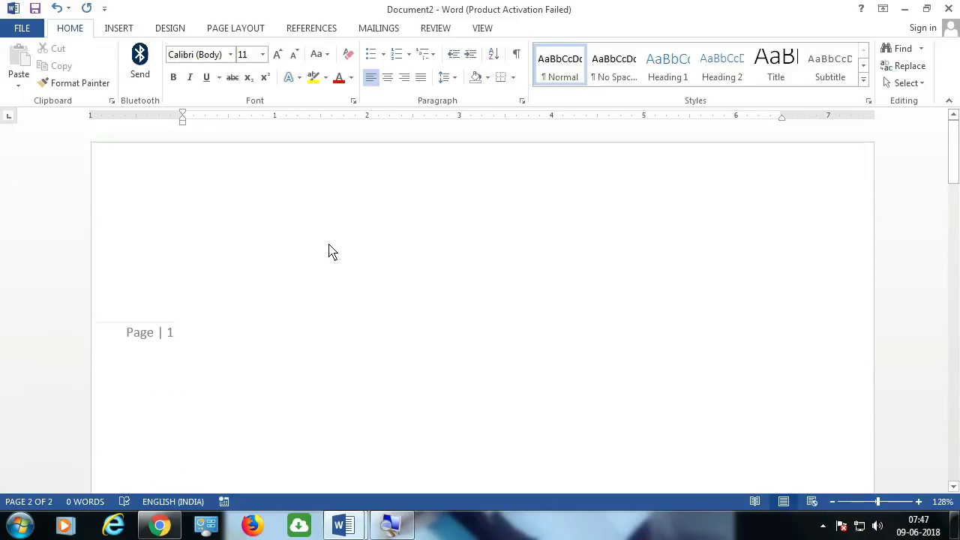
left_click(320, 291)
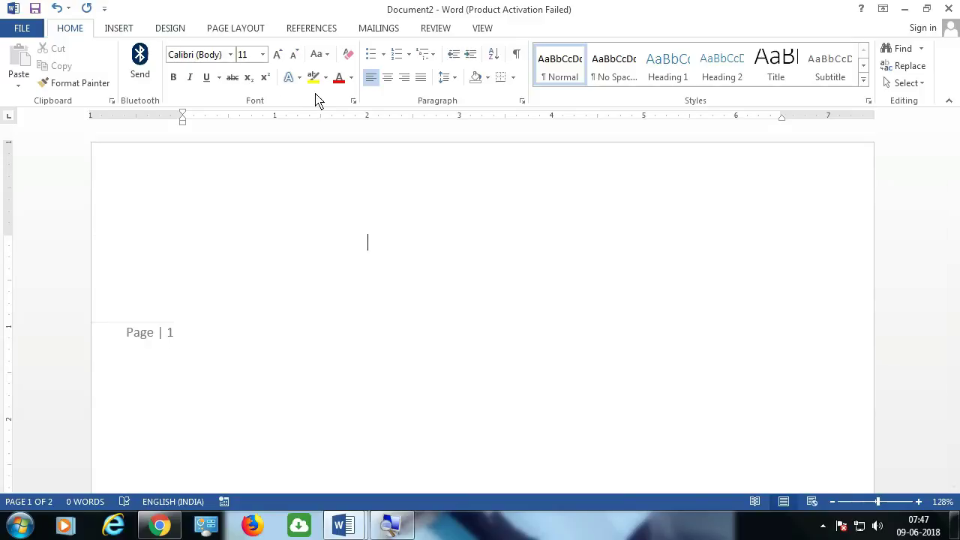
Remove all existing page numbers from the document
left_click(120, 28)
left_click(644, 86)
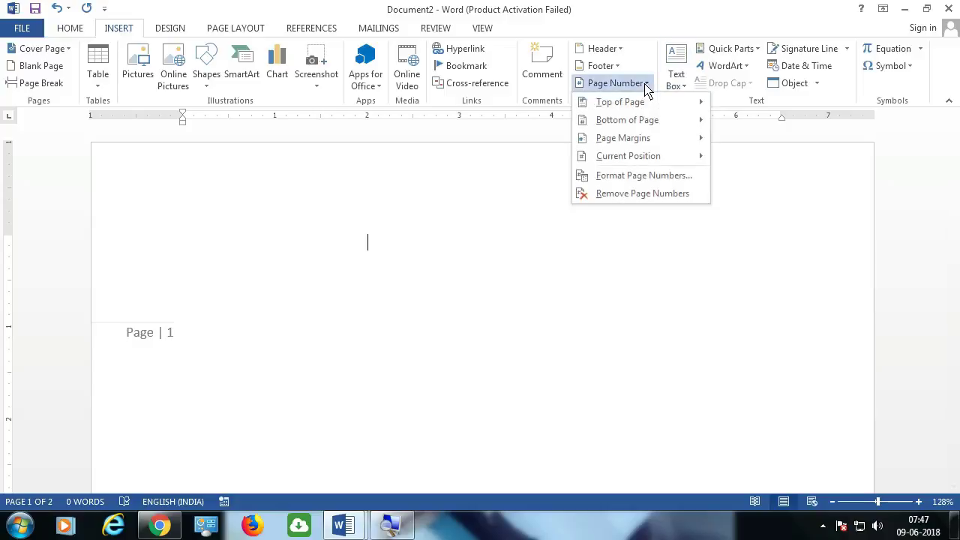
left_click(656, 195)
Insert an Accent Bar 2 page number at the current position, then add a page break
left_click(621, 83)
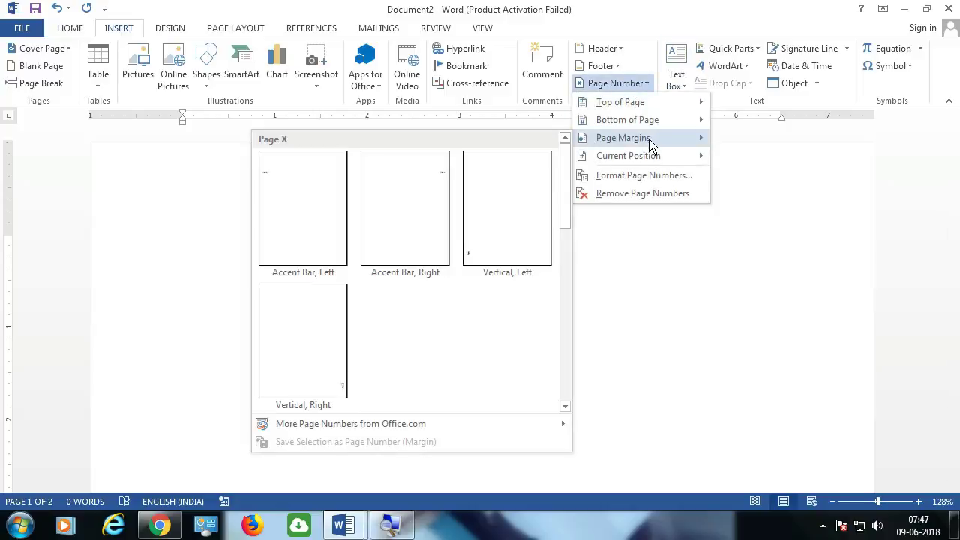
mouse_move(628, 156)
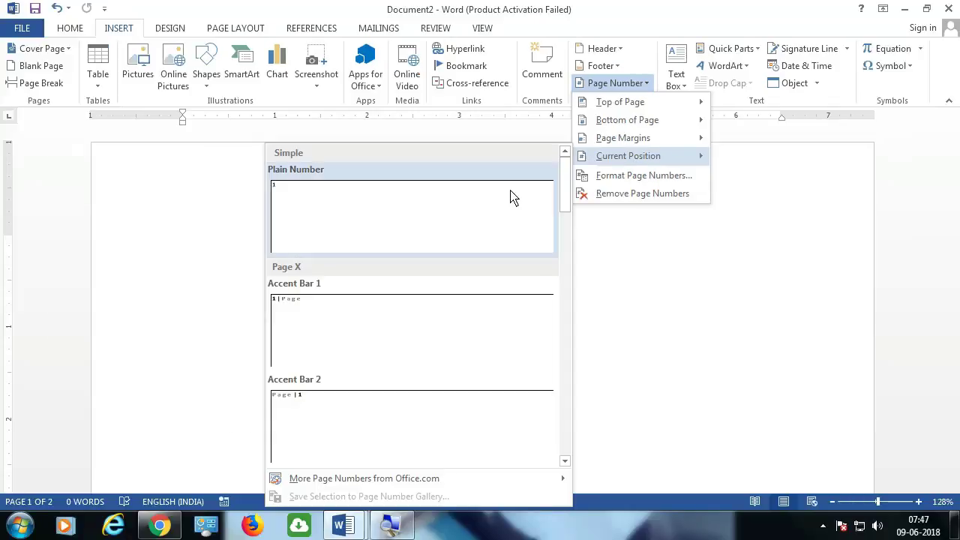
left_click(323, 421)
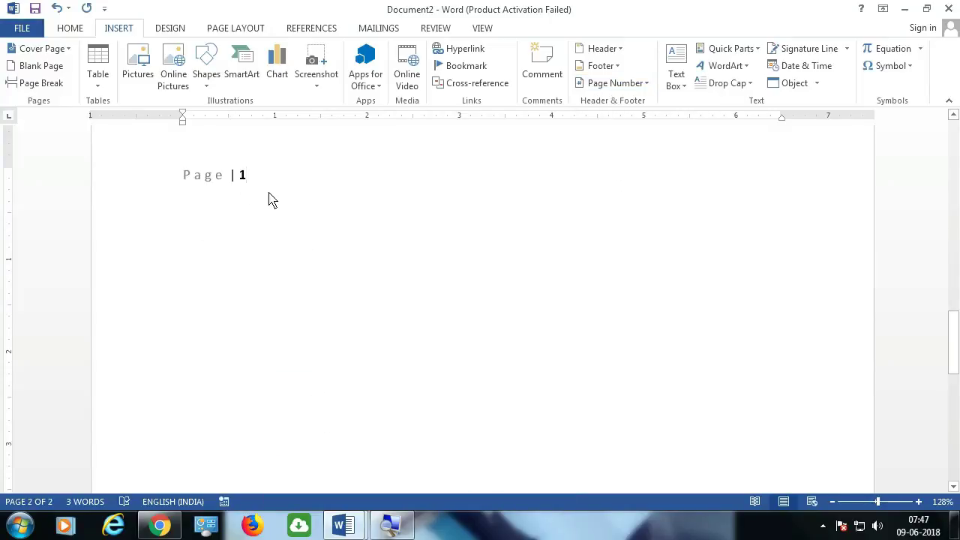
key("ctrl+Return")
Select the inserted 'Page | 1' text and delete it
scroll(268, 200, "up", 15)
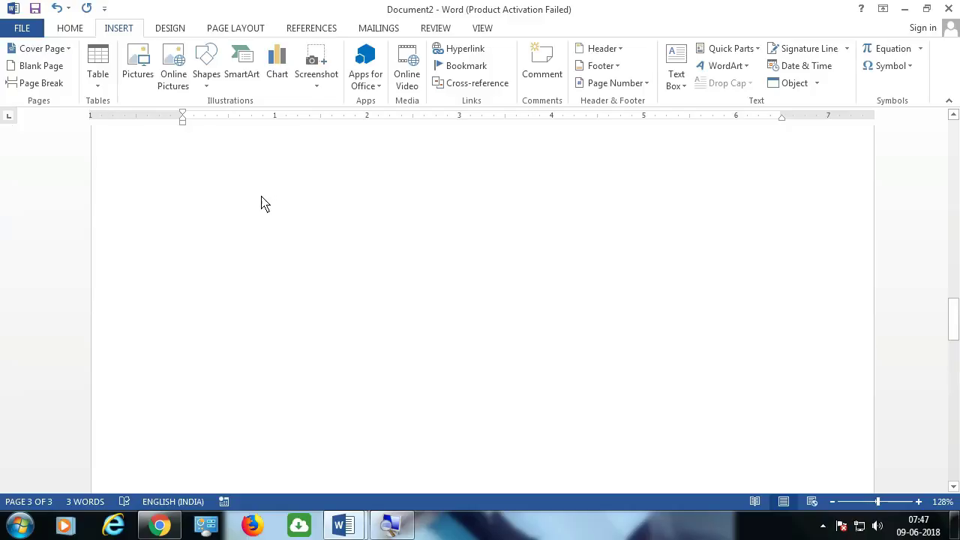
scroll(252, 235, "up", 3)
scroll(248, 339, "up", 4)
scroll(248, 339, "up", 3)
scroll(247, 339, "up", 5)
scroll(247, 339, "up", 3)
scroll(247, 339, "down", 4)
scroll(243, 341, "down", 8)
scroll(244, 338, "down", 3)
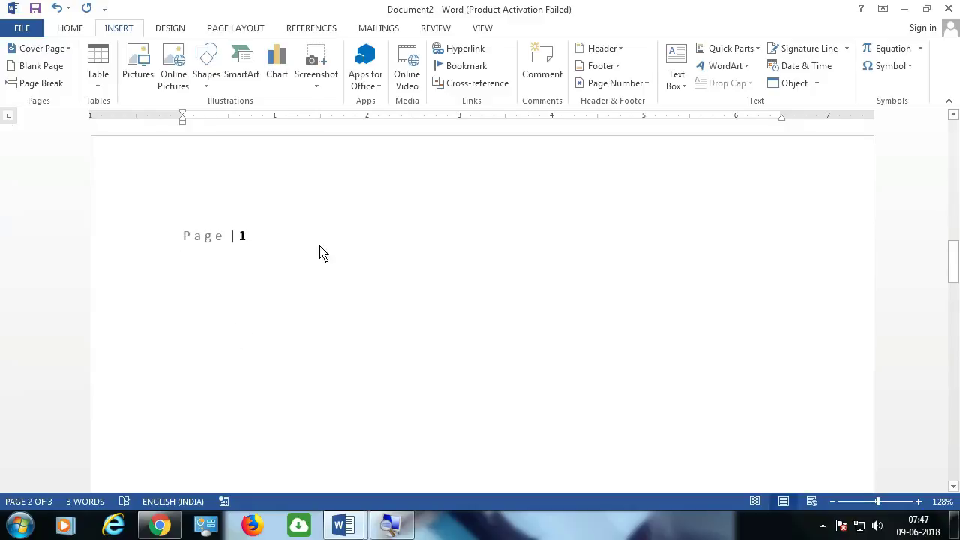
left_click_drag(321, 252, 147, 225)
key("BackSpace")
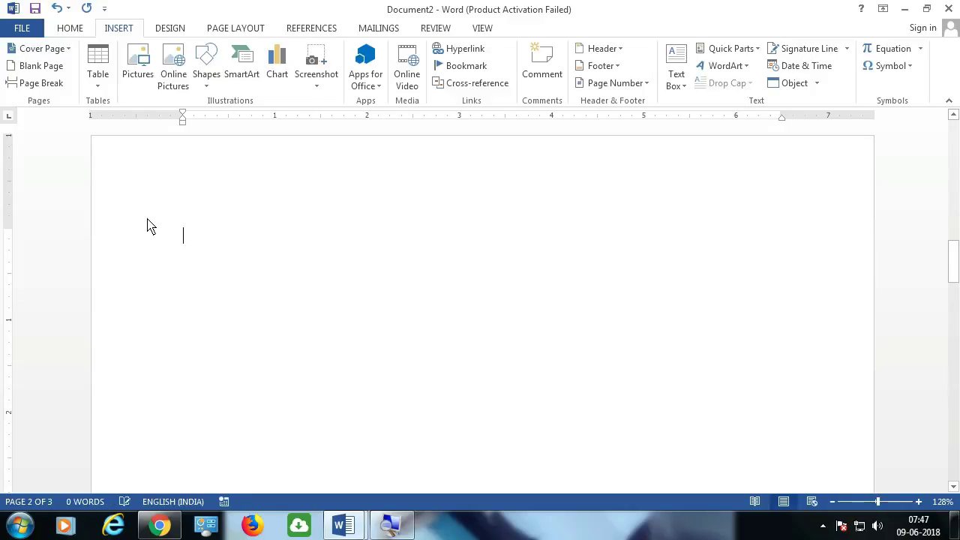
scroll(127, 227, "up", 1)
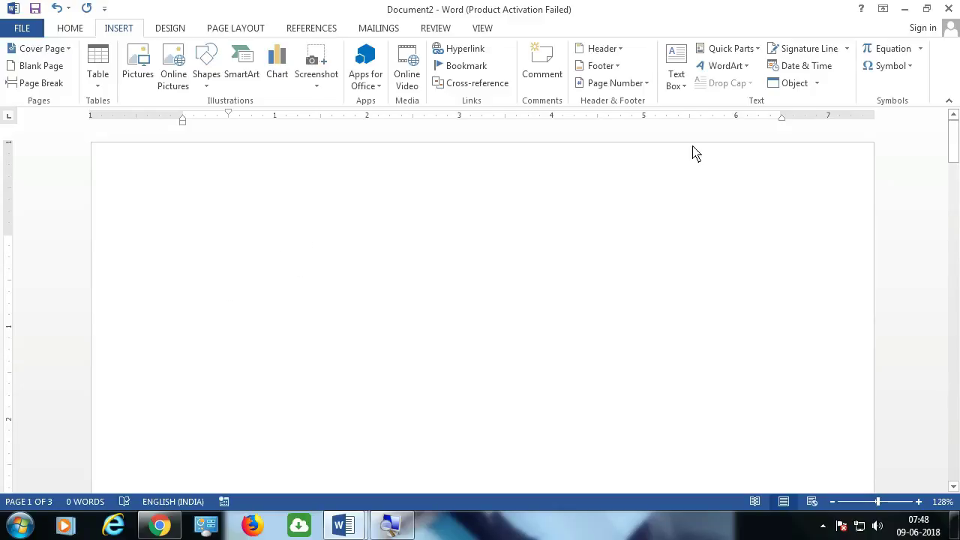
Open Page Number Format and browse the number formats, keeping 1, 2, 3
left_click(629, 84)
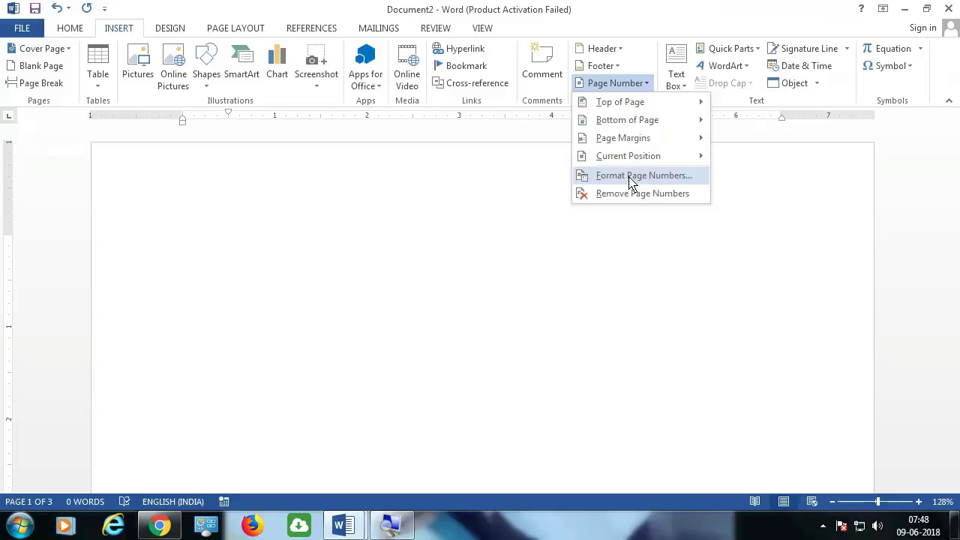
left_click(630, 175)
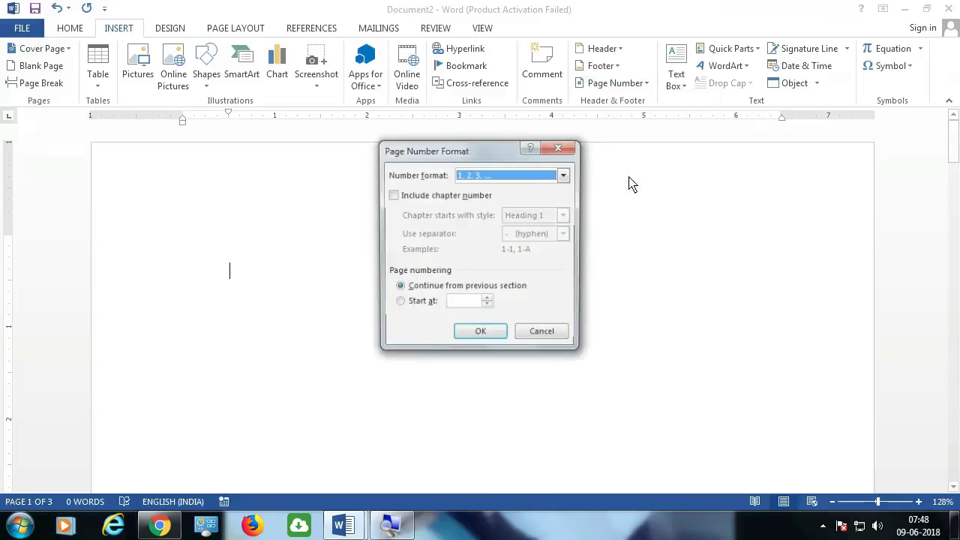
left_click(510, 174)
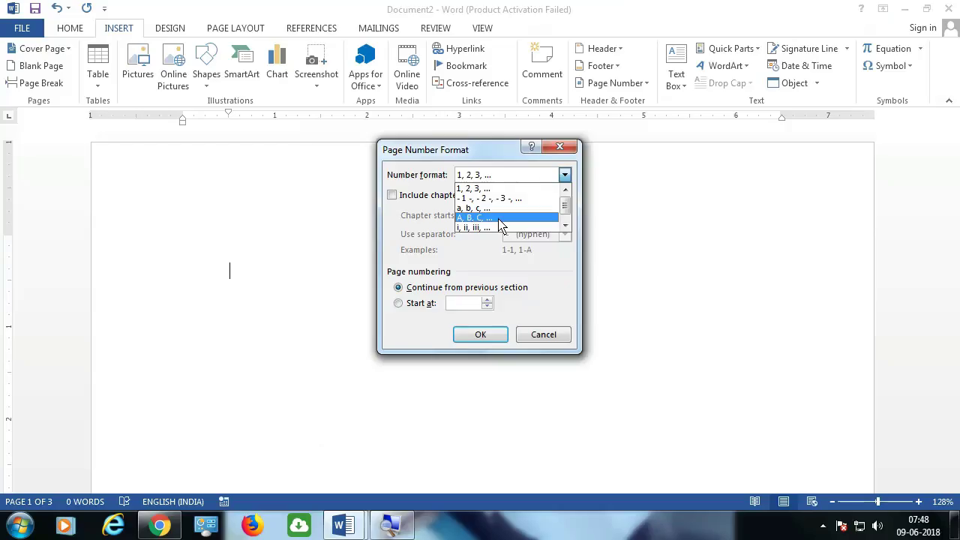
scroll(565, 216, "down", 2)
scroll(568, 203, "up", 2)
left_click(566, 225)
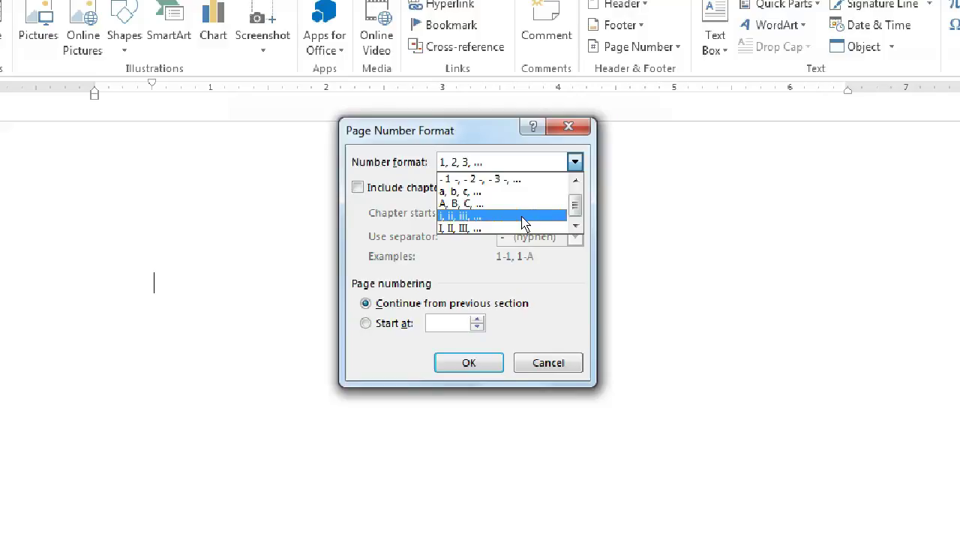
key("Escape")
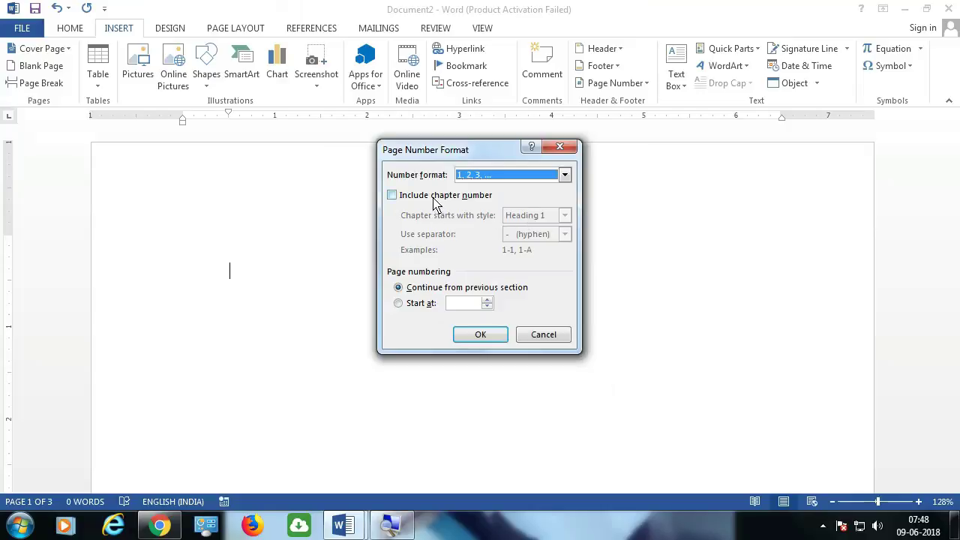
Try Include chapter number with Heading 1, then turn it back off
left_click(434, 201)
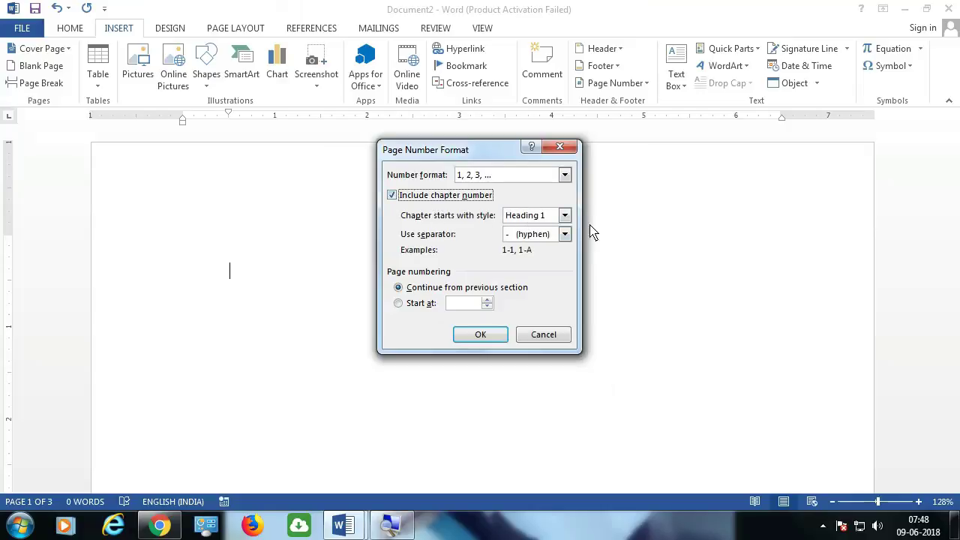
left_click(565, 216)
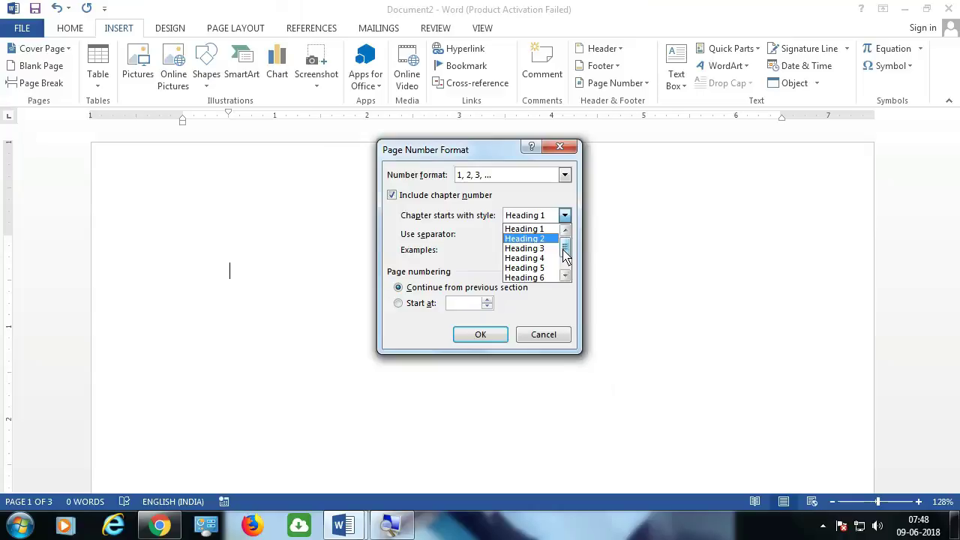
left_click(563, 244)
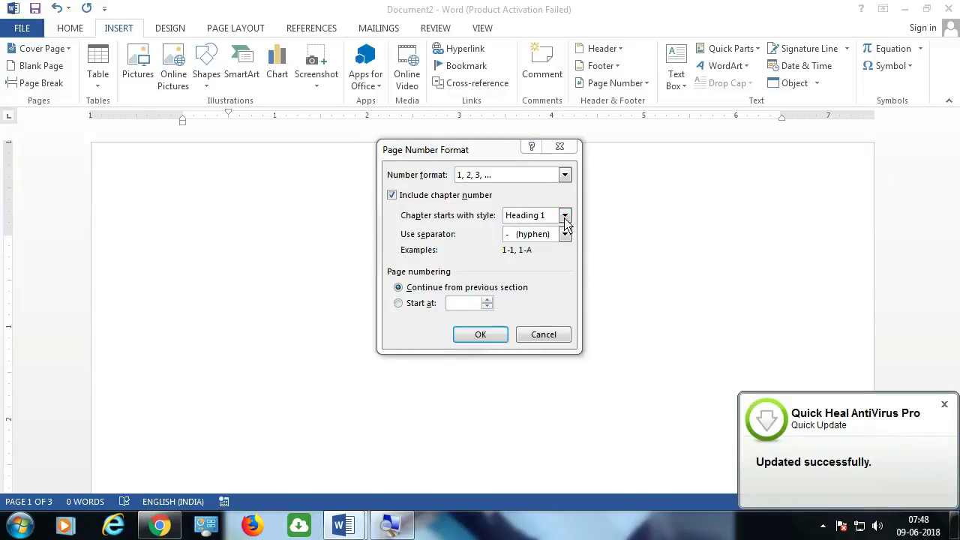
left_click(401, 196)
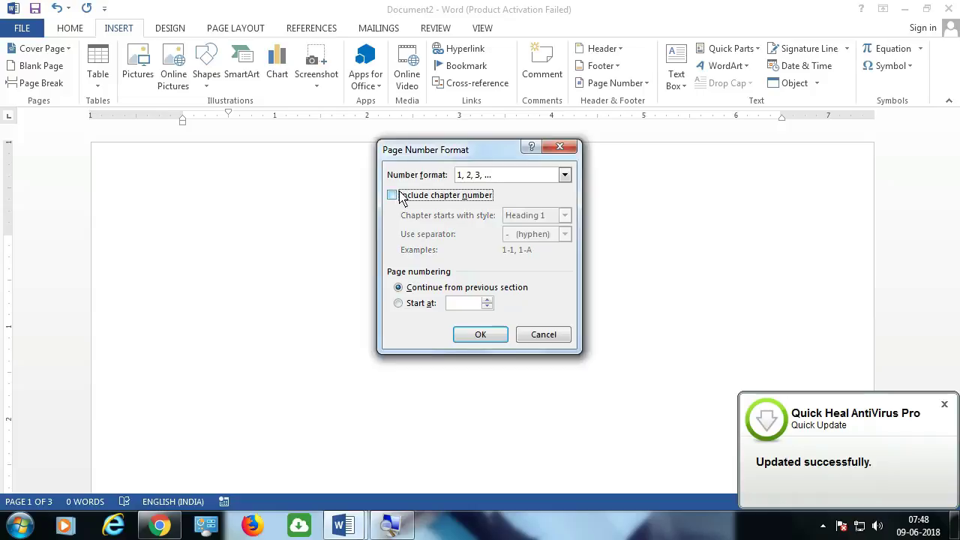
Set page numbering to start at 5 and confirm
left_click(944, 405)
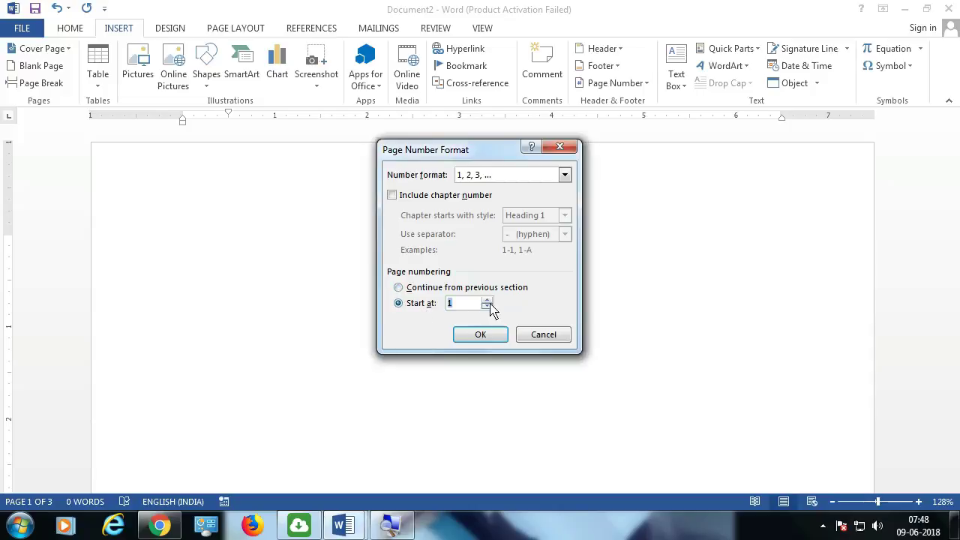
left_click(488, 299)
left_click(491, 335)
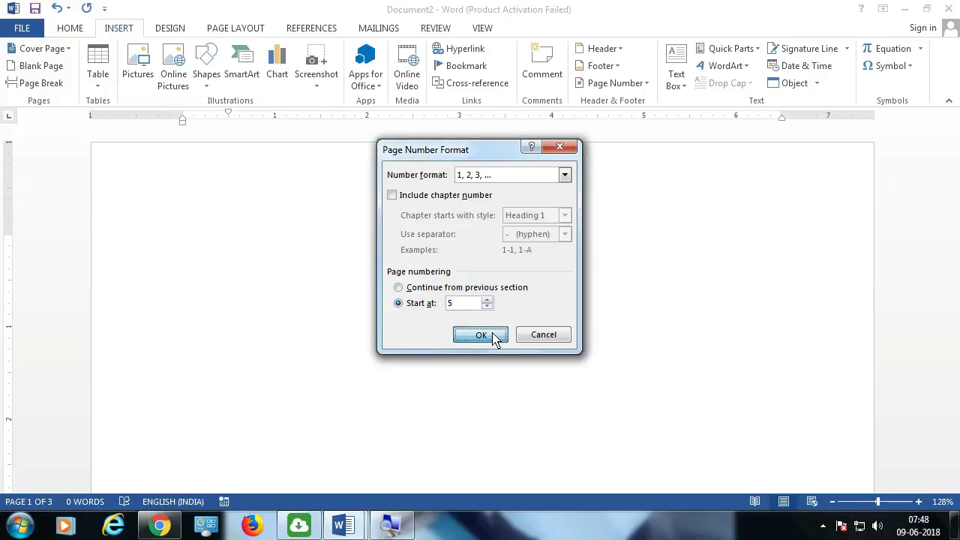
Add a Plain Number 2 page number centred at the bottom of the page
scroll(492, 335, "down", 5)
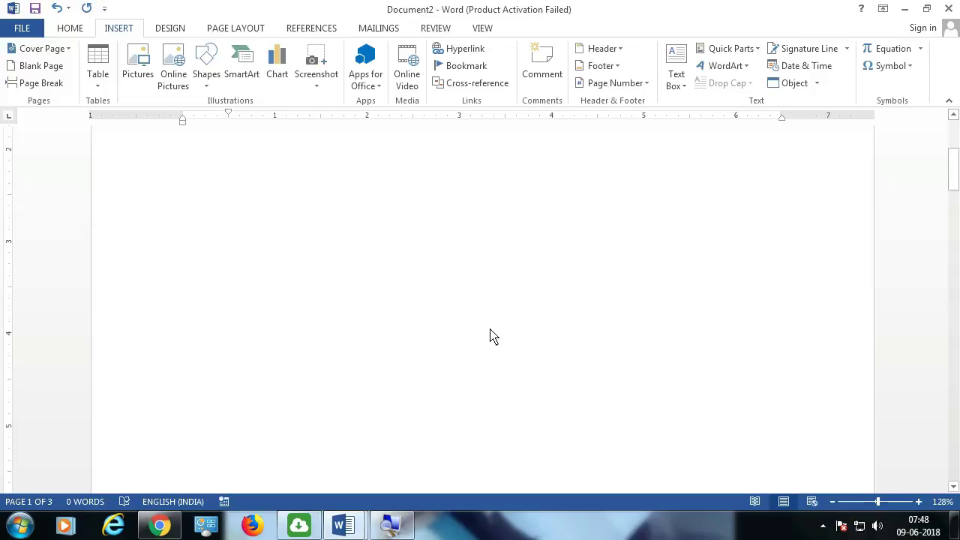
scroll(491, 339, "down", 5)
scroll(488, 340, "up", 3)
scroll(488, 339, "up", 7)
left_click(616, 83)
mouse_move(620, 102)
mouse_move(627, 120)
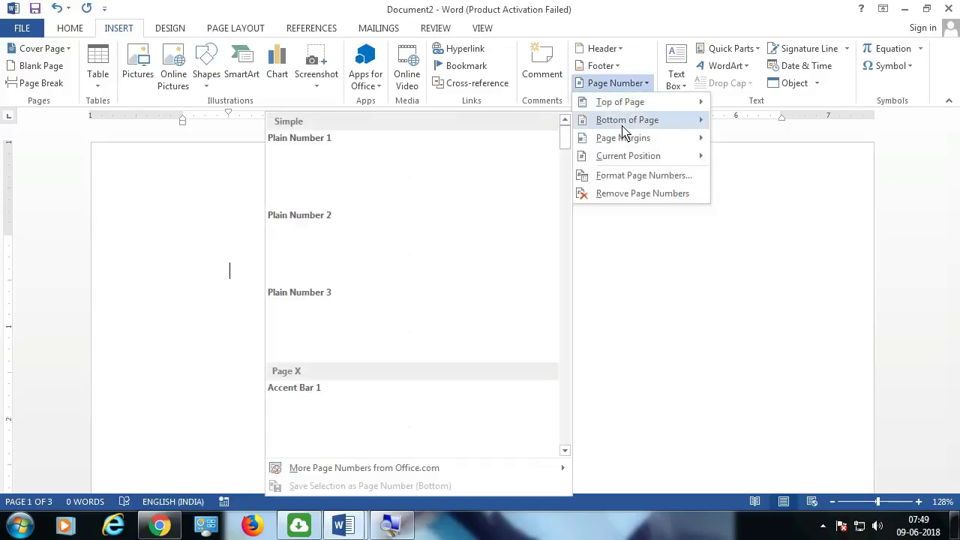
left_click(417, 245)
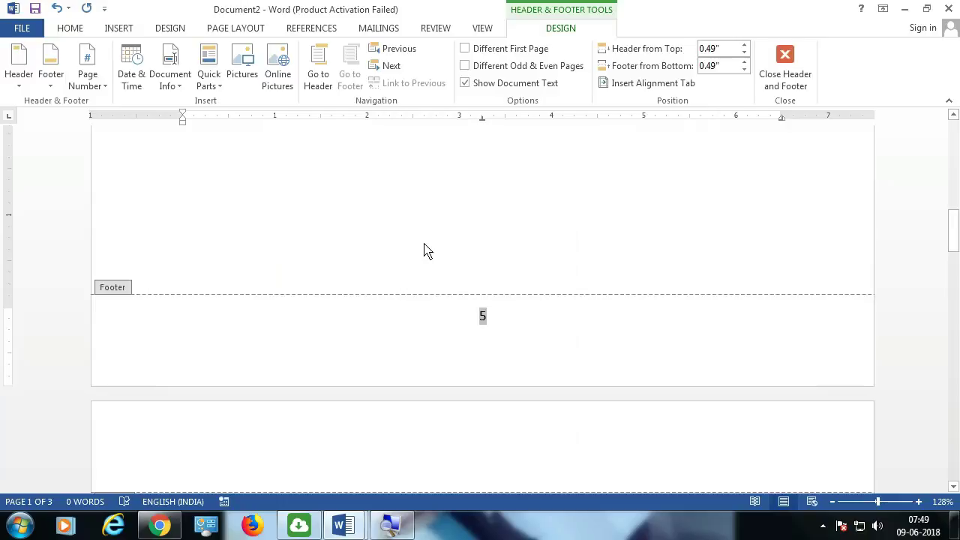
Close the footer and scroll through the pages to check they read 5, 6 and onward
scroll(424, 251, "down", 2)
scroll(416, 263, "down", 5)
scroll(416, 281, "down", 5)
scroll(419, 279, "down", 3)
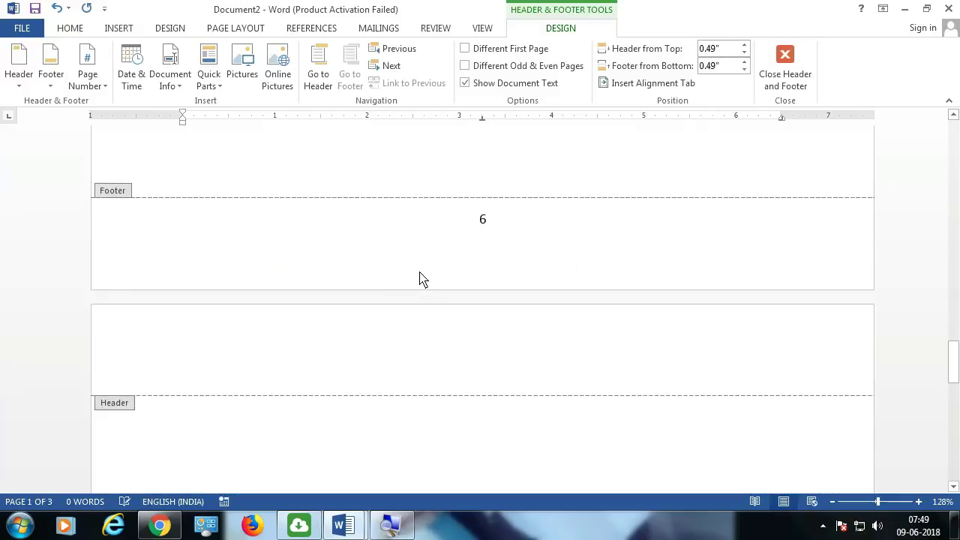
left_click(784, 64)
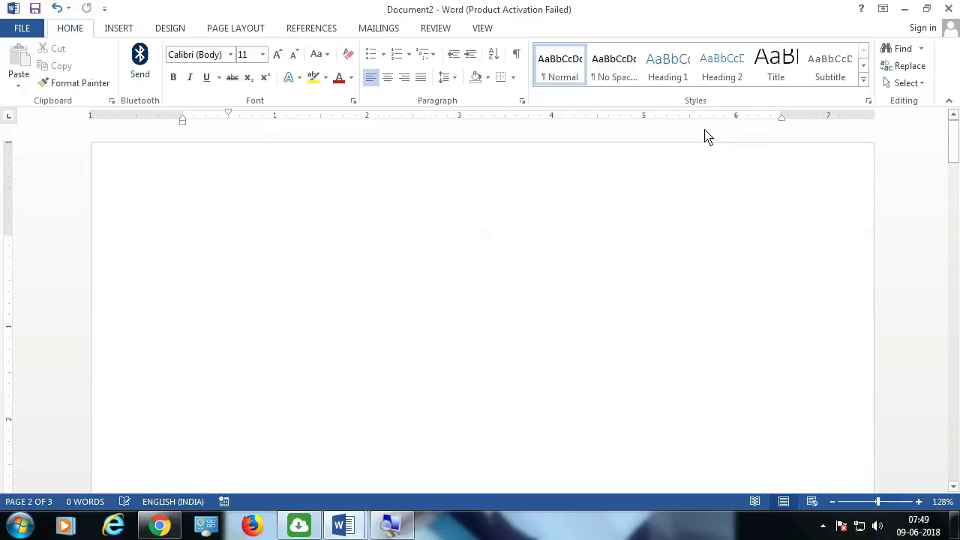
scroll(703, 136, "down", 2)
scroll(701, 137, "down", 5)
scroll(698, 137, "down", 3)
scroll(693, 141, "down", 3)
scroll(684, 148, "down", 3)
scroll(681, 150, "down", 3)
scroll(683, 150, "down", 3)
scroll(683, 153, "down", 3)
scroll(684, 157, "down", 3)
scroll(685, 162, "down", 3)
scroll(688, 162, "up", 3)
scroll(678, 162, "up", 3)
scroll(675, 162, "up", 3)
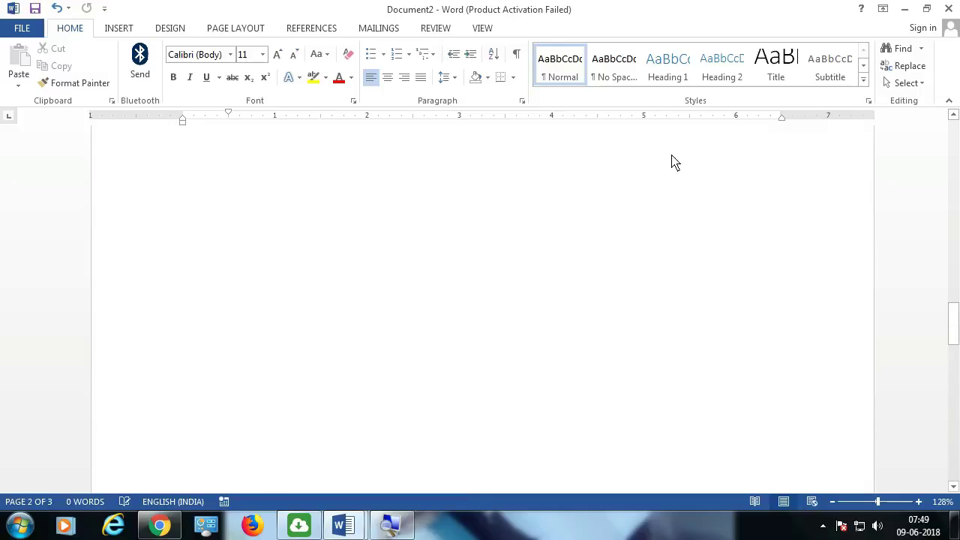
scroll(672, 162, "up", 3)
scroll(671, 161, "up", 3)
scroll(668, 161, "up", 2)
scroll(670, 162, "up", 3)
scroll(671, 162, "up", 3)
scroll(671, 162, "up", 3)
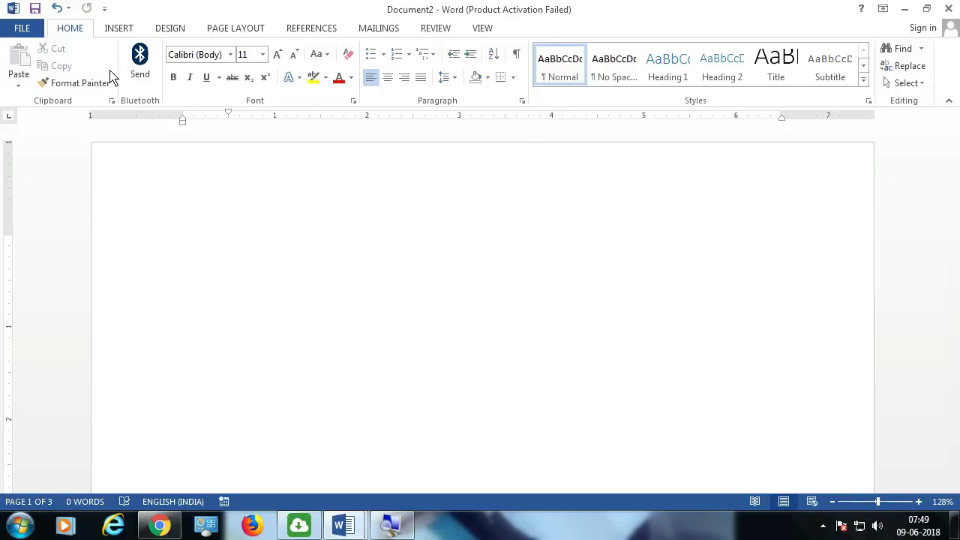
left_click(124, 29)
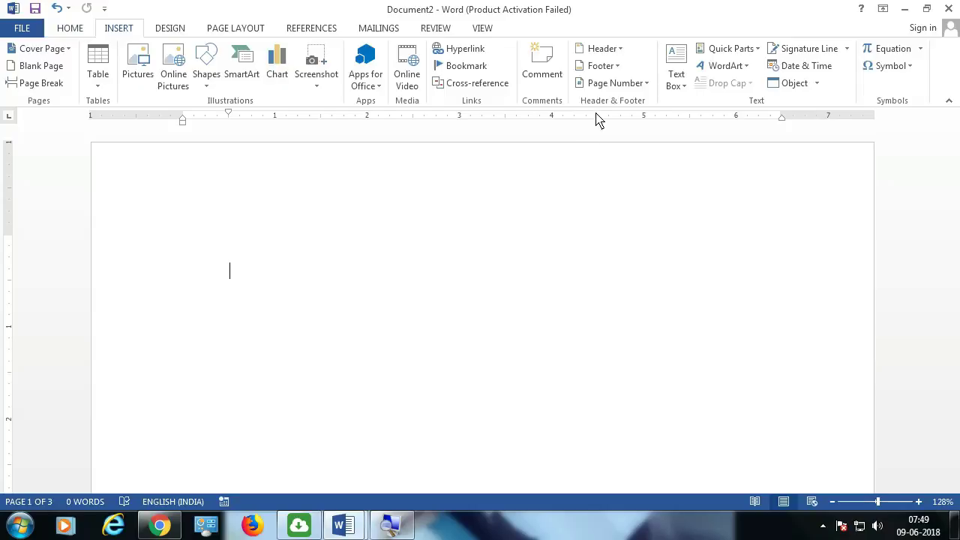
Change the page numbering Start at value from 5 to 1 and confirm
left_click(633, 85)
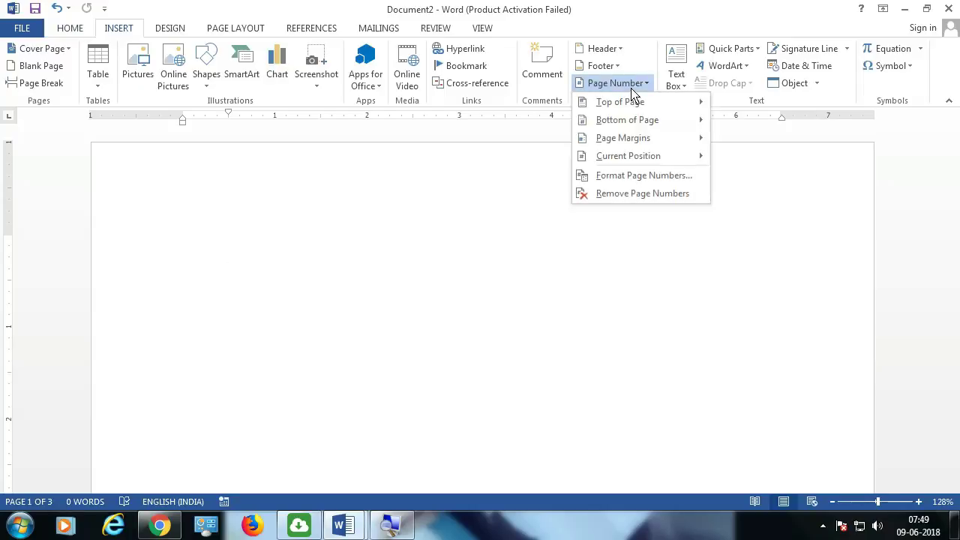
left_click(637, 191)
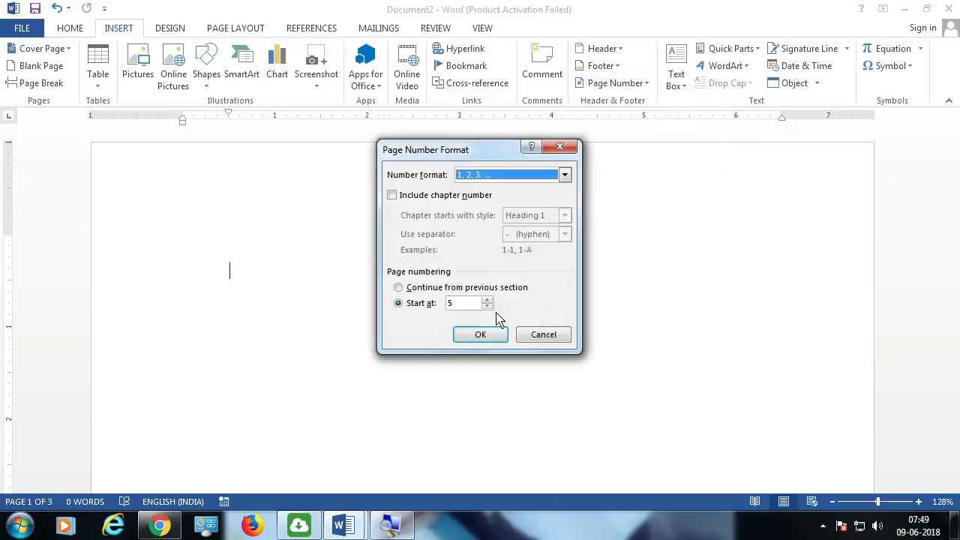
left_click(487, 306)
left_click(487, 306)
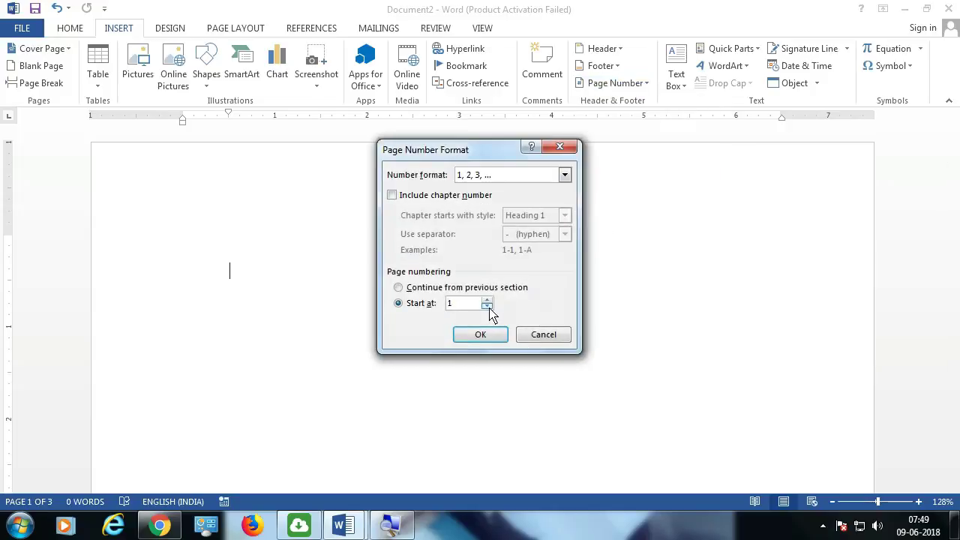
left_click_drag(461, 306, 432, 307)
left_click(482, 334)
scroll(482, 334, "down", 2)
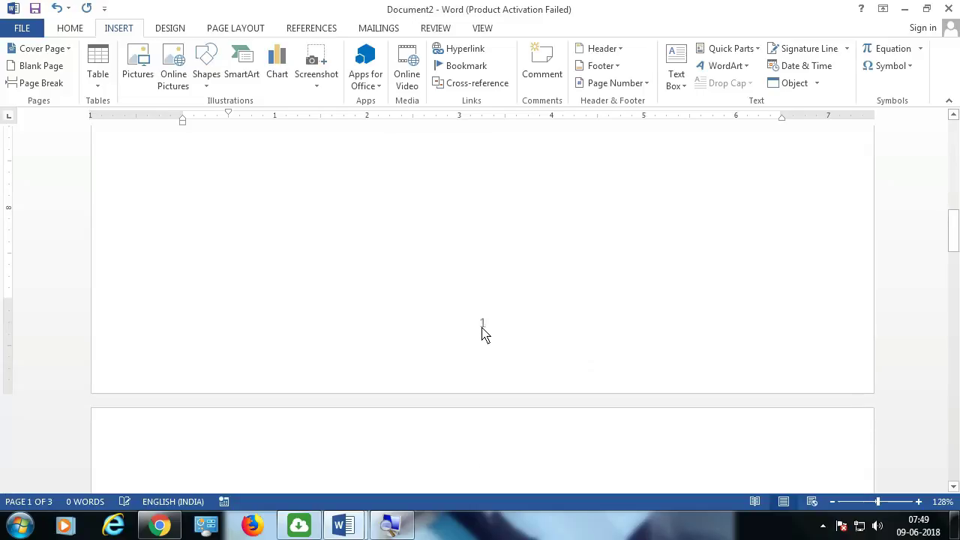
scroll(551, 315, "up", 6)
scroll(543, 312, "up", 1)
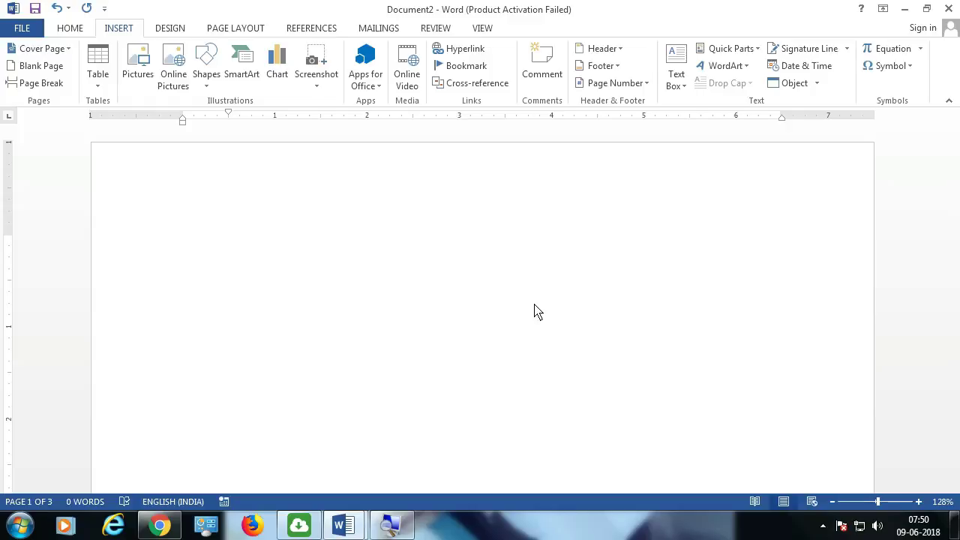
left_click(624, 87)
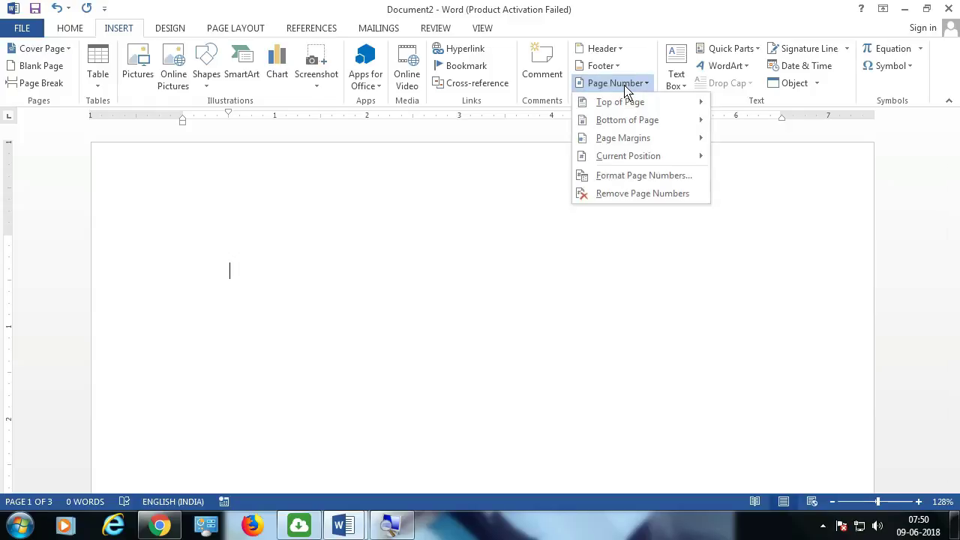
left_click(627, 177)
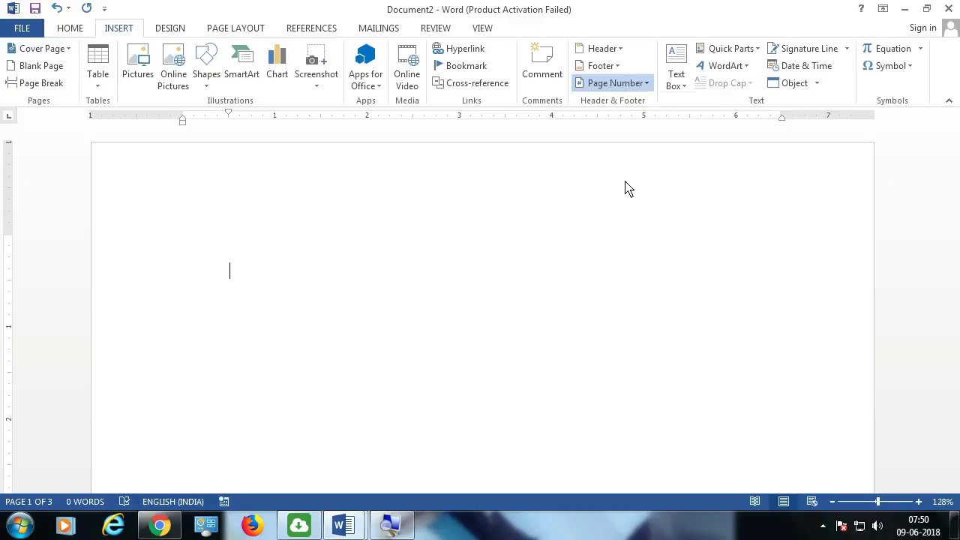
left_click(429, 305)
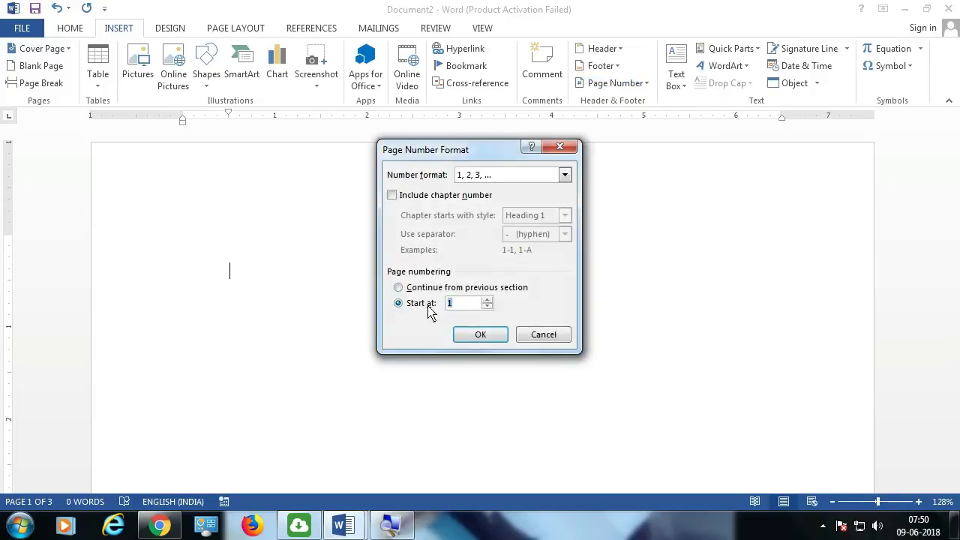
left_click(464, 306)
left_click(429, 307)
type("0")
left_click(472, 332)
scroll(483, 314, "down", 10)
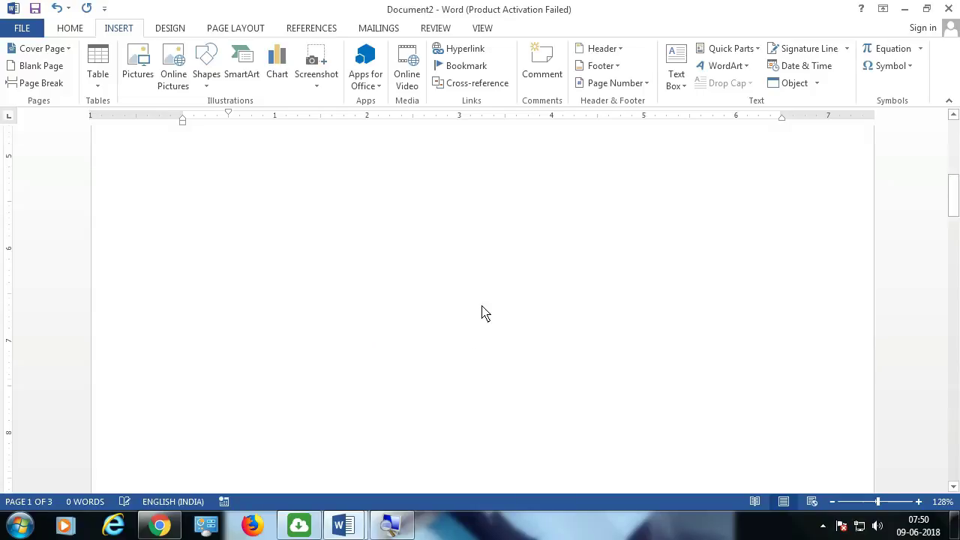
scroll(484, 314, "down", 5)
scroll(479, 315, "down", 1)
scroll(476, 319, "down", 8)
scroll(474, 322, "down", 8)
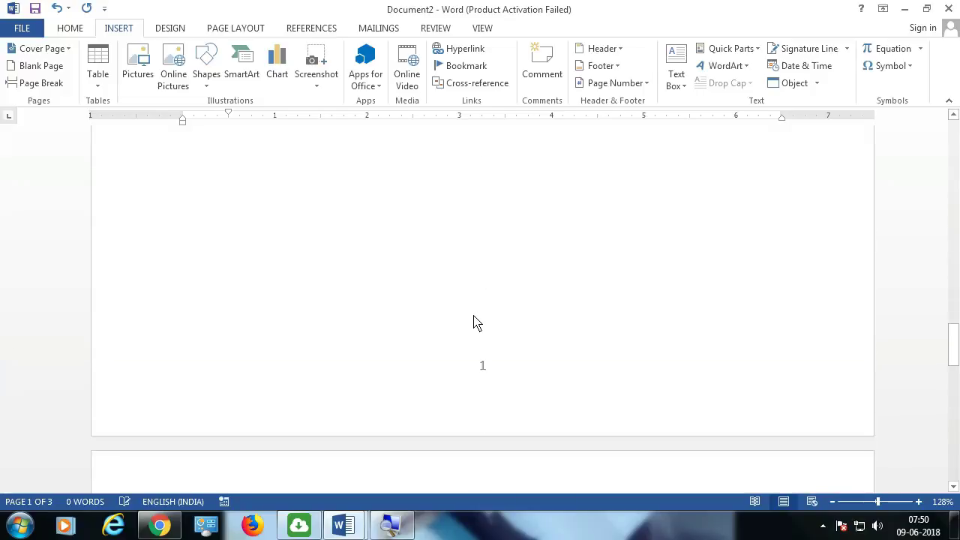
scroll(473, 321, "up", 5)
scroll(472, 324, "up", 8)
scroll(471, 329, "up", 6)
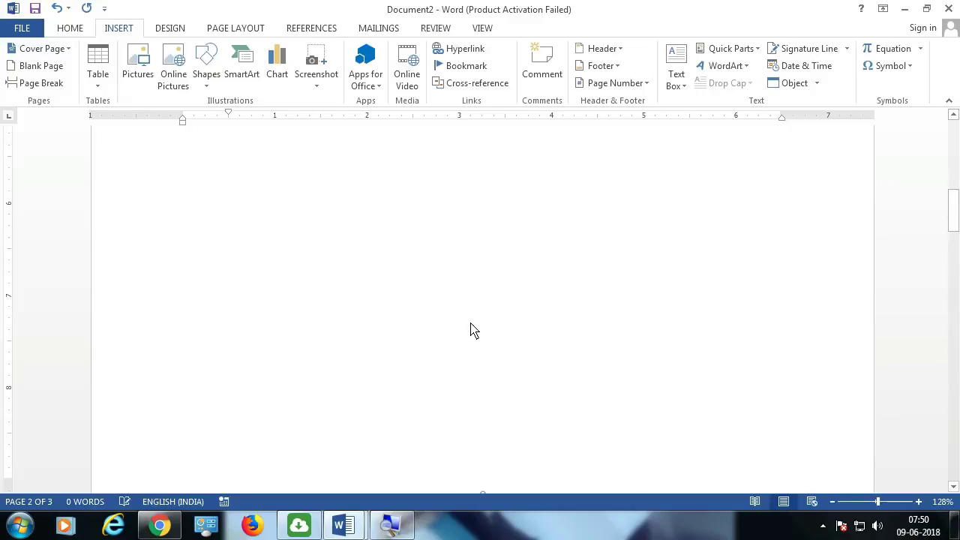
scroll(454, 325, "up", 2)
scroll(455, 322, "up", 2)
scroll(455, 322, "up", 1)
scroll(510, 352, "down", 10)
scroll(502, 225, "down", 4)
scroll(503, 223, "up", 1)
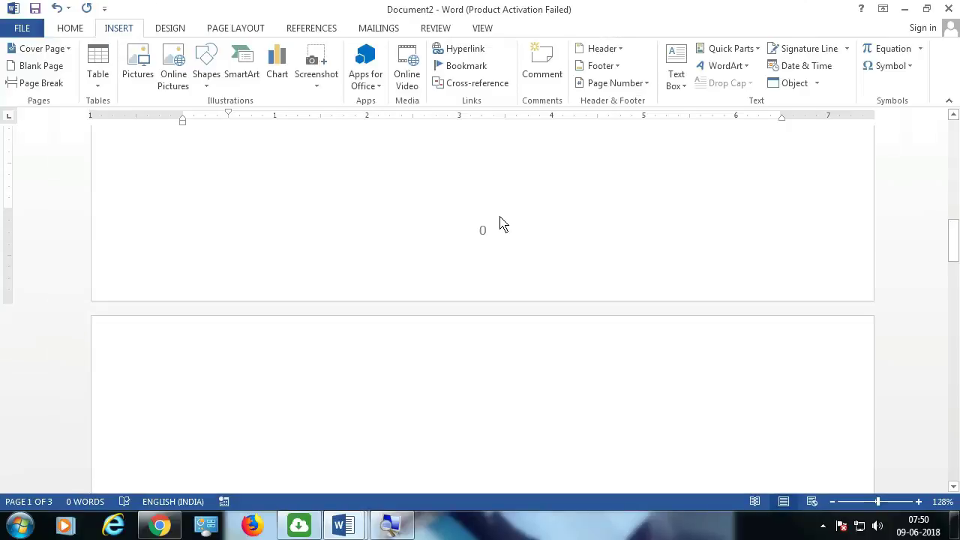
scroll(535, 218, "down", 7)
scroll(530, 232, "down", 8)
scroll(527, 238, "down", 1)
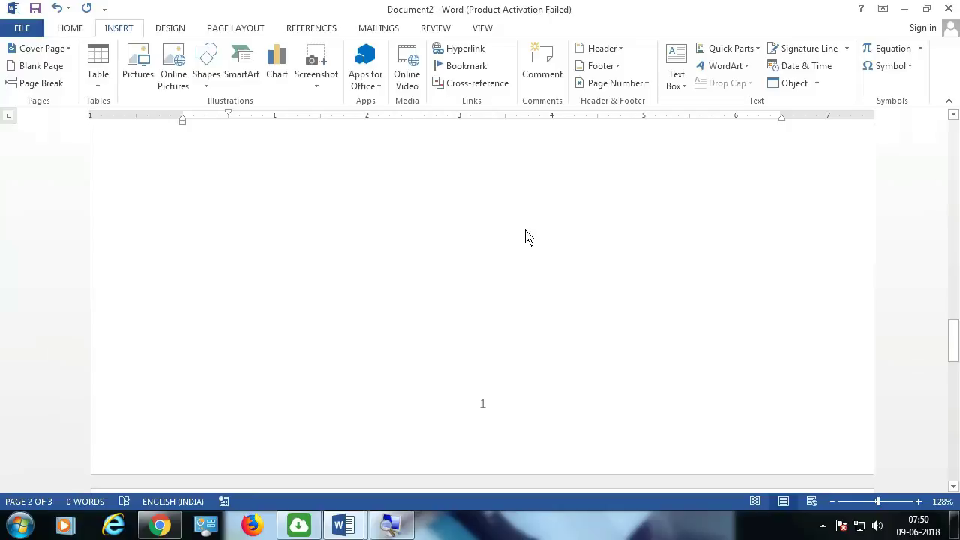
scroll(525, 237, "up", 12)
scroll(517, 236, "up", 15)
scroll(516, 236, "up", 3)
scroll(502, 236, "up", 3)
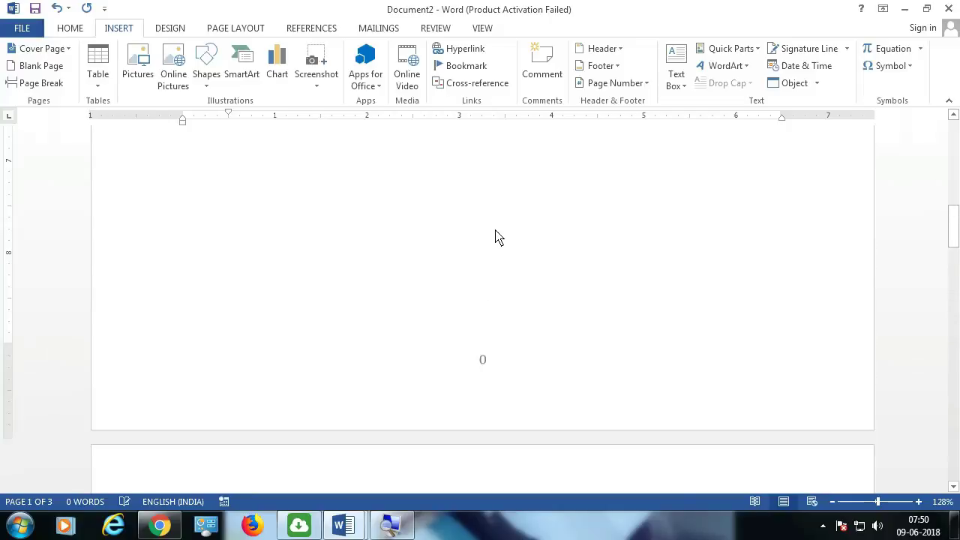
scroll(465, 262, "up", 1)
scroll(439, 265, "down", 1)
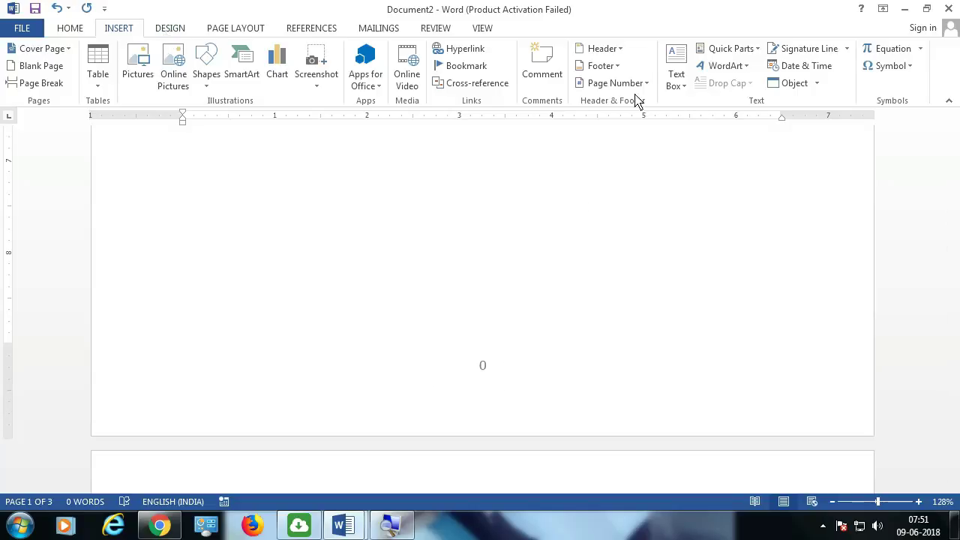
Edit the footer and turn on Different First Page
left_click(615, 66)
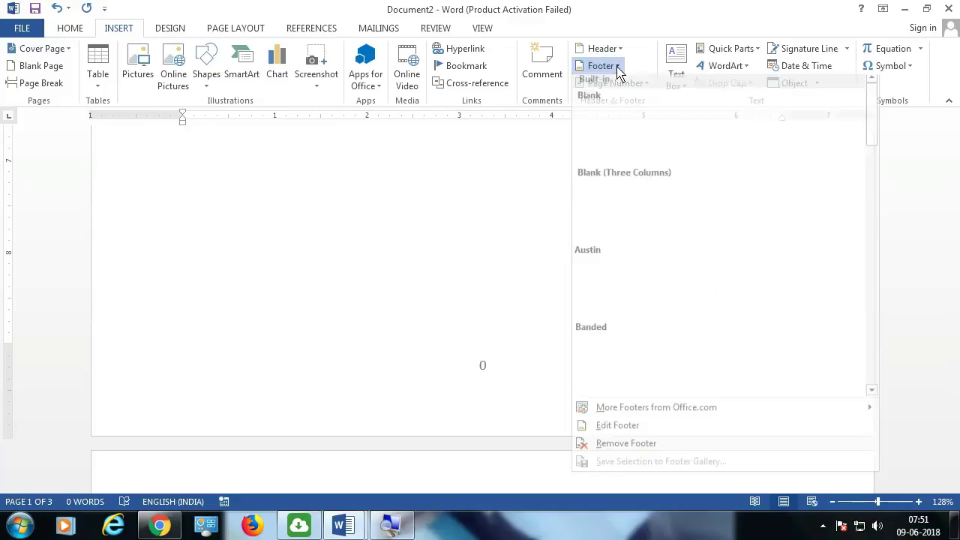
left_click(617, 430)
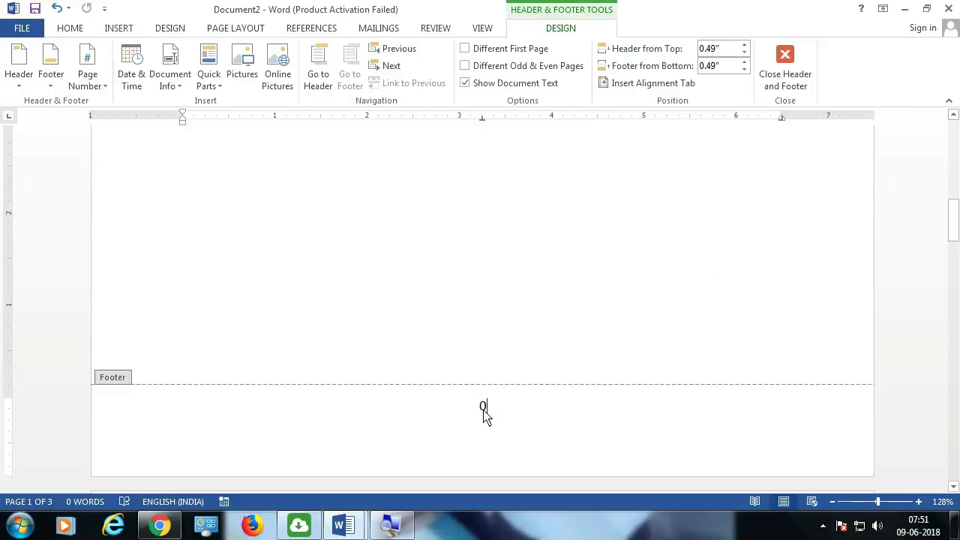
left_click_drag(484, 411, 467, 415)
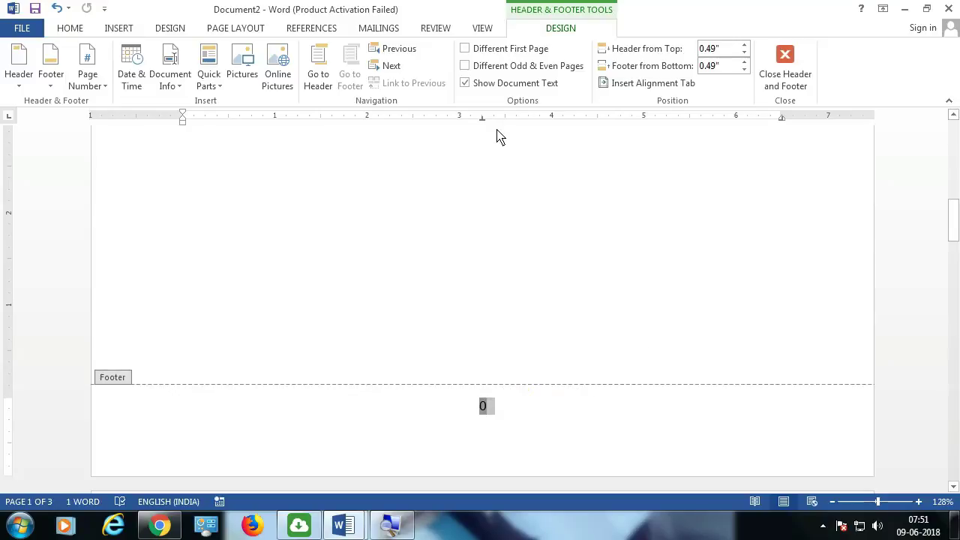
left_click(465, 48)
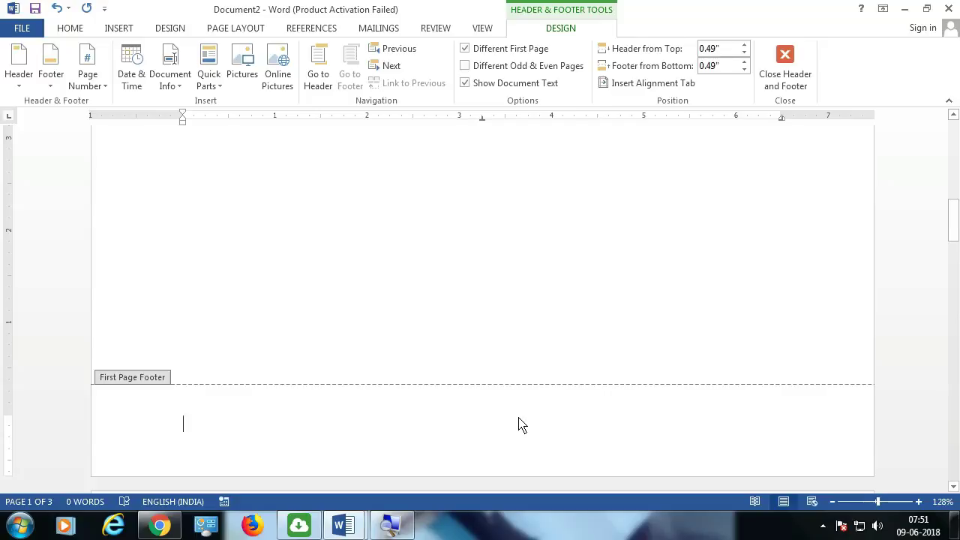
Scroll through to check the footers, then close header and footer editing
scroll(522, 425, "down", 3)
scroll(517, 422, "down", 9)
scroll(518, 420, "down", 3)
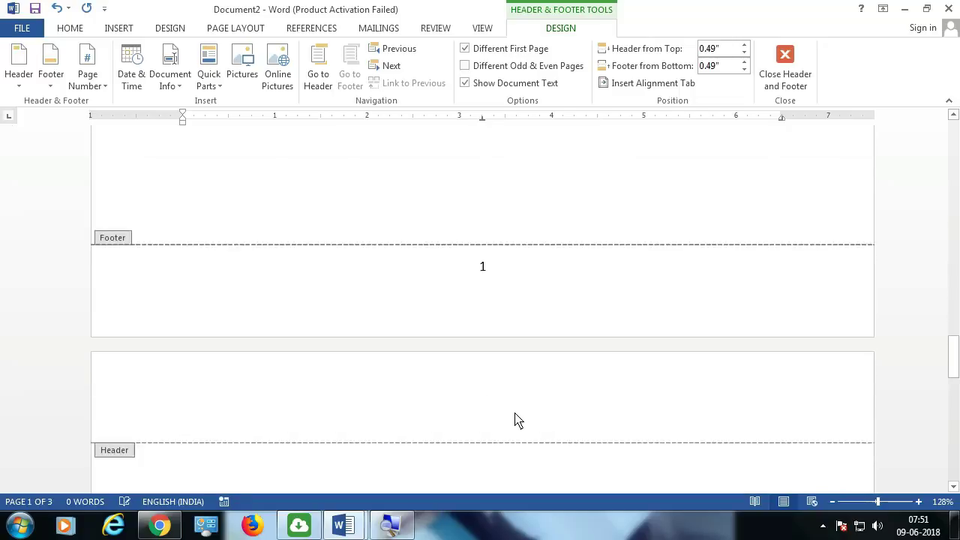
scroll(516, 420, "down", 3)
scroll(501, 383, "up", 4)
scroll(495, 383, "up", 4)
scroll(495, 383, "up", 2)
scroll(488, 381, "up", 3)
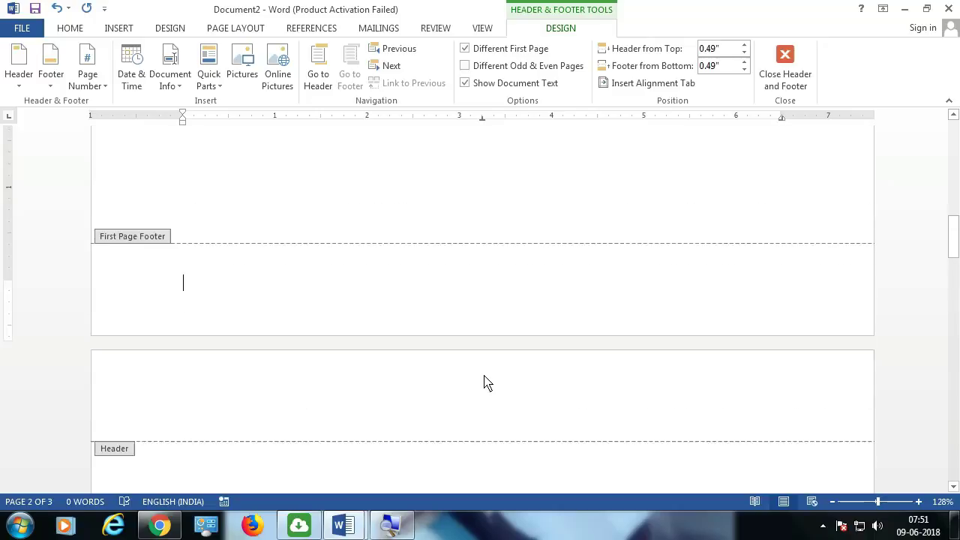
scroll(484, 382, "up", 3)
scroll(483, 381, "up", 4)
scroll(499, 350, "up", 4)
scroll(574, 285, "up", 4)
scroll(568, 285, "up", 2)
scroll(537, 298, "up", 1)
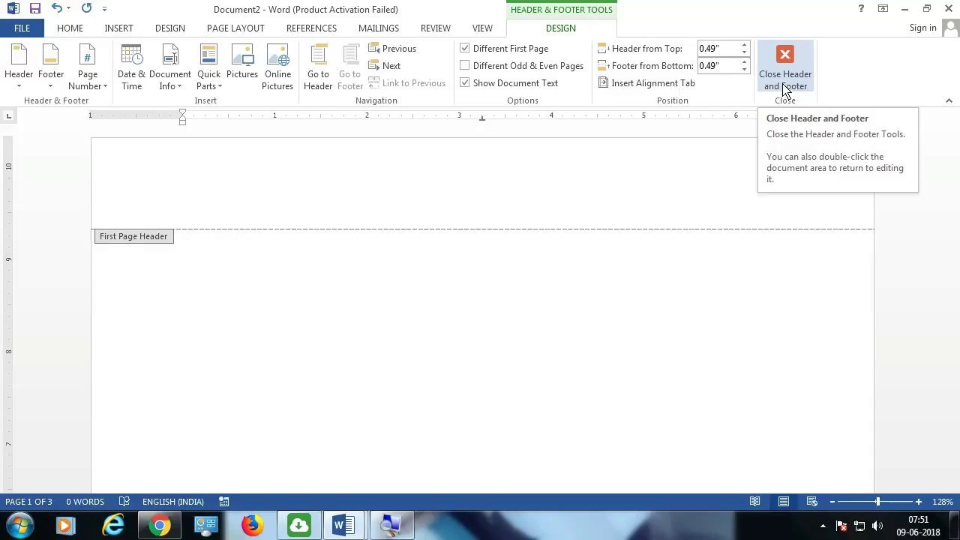
left_click(781, 81)
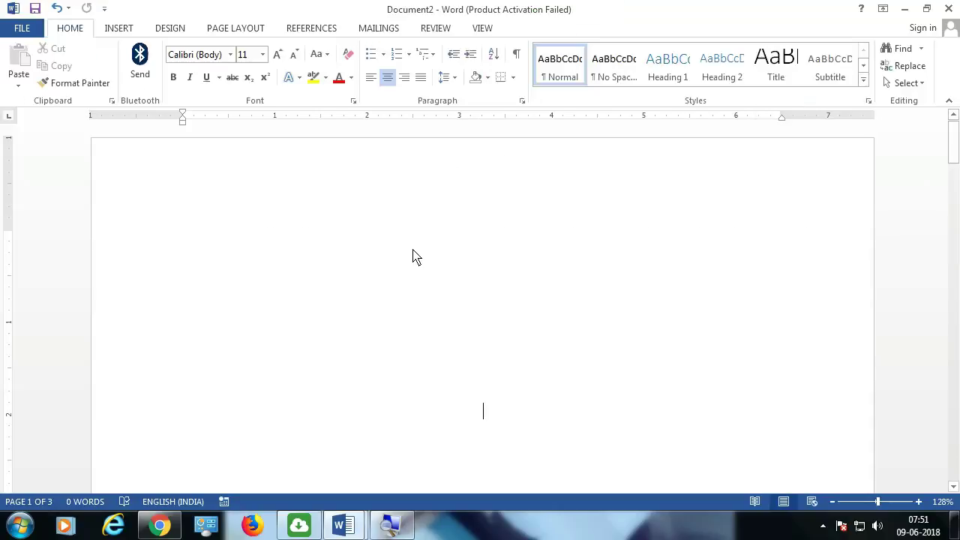
Jump to the top of the document with Ctrl+Home and show the Insert ribbon
scroll(413, 263, "down", 3)
scroll(416, 266, "down", 5)
scroll(418, 268, "down", 3)
scroll(419, 267, "down", 2)
scroll(419, 267, "down", 3)
scroll(418, 267, "down", 3)
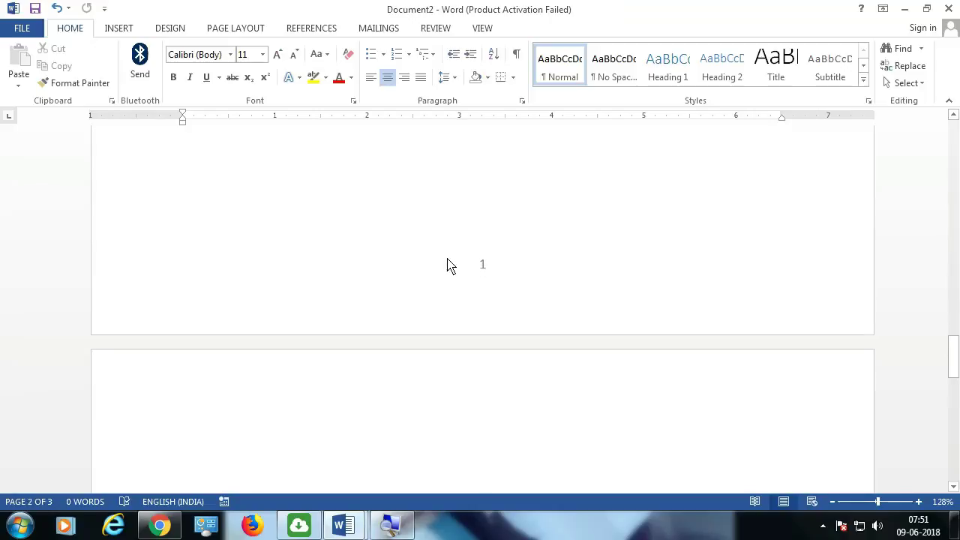
key("ctrl+Home")
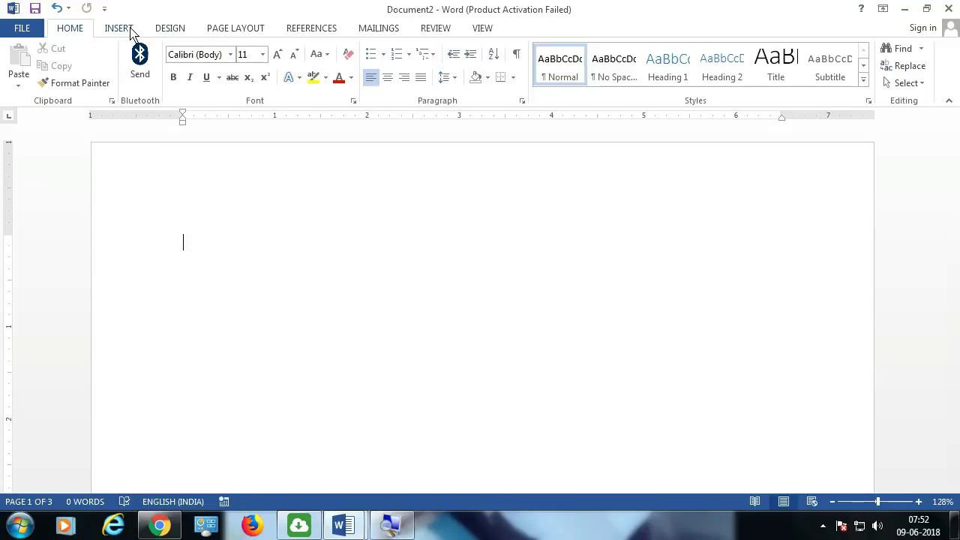
left_click(130, 29)
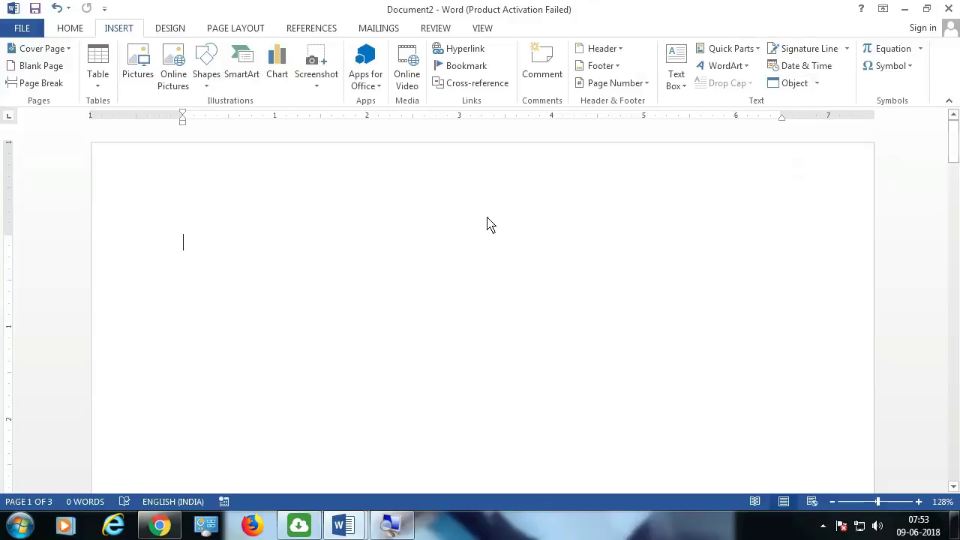
Generate sample paragraphs with =rand() and insert a Simple Text Box
type("=ran")
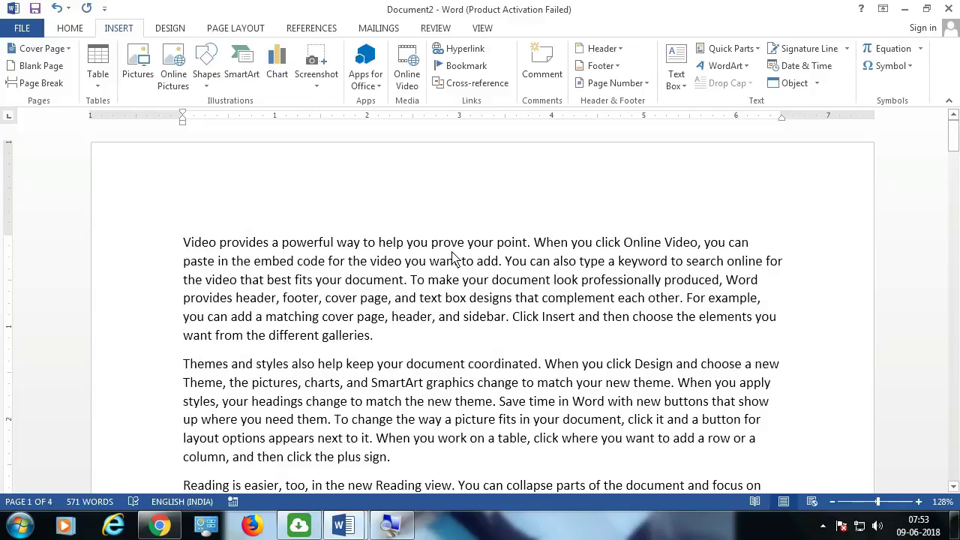
left_click(186, 244)
left_click(676, 81)
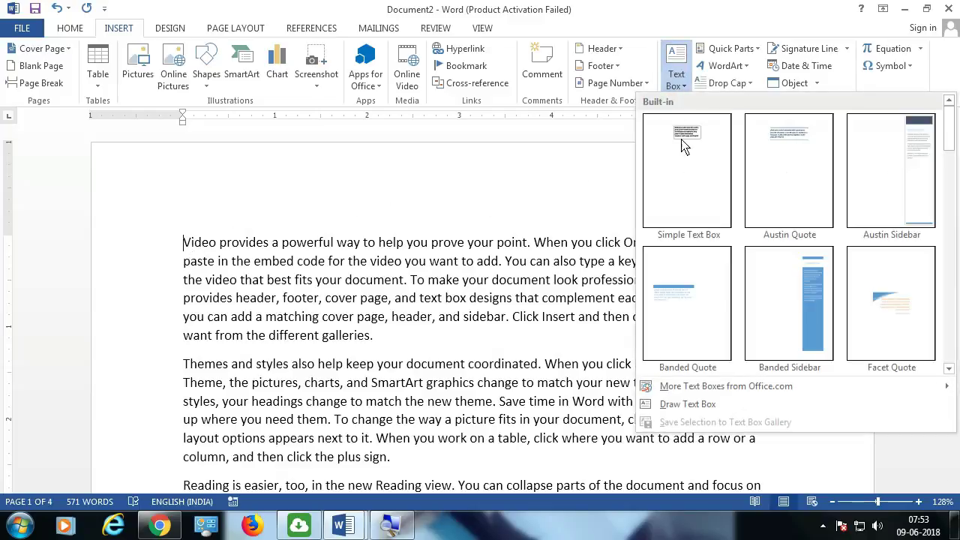
left_click(684, 172)
Drag the quote text box to the right margin, then left, then delete it
left_click(654, 373)
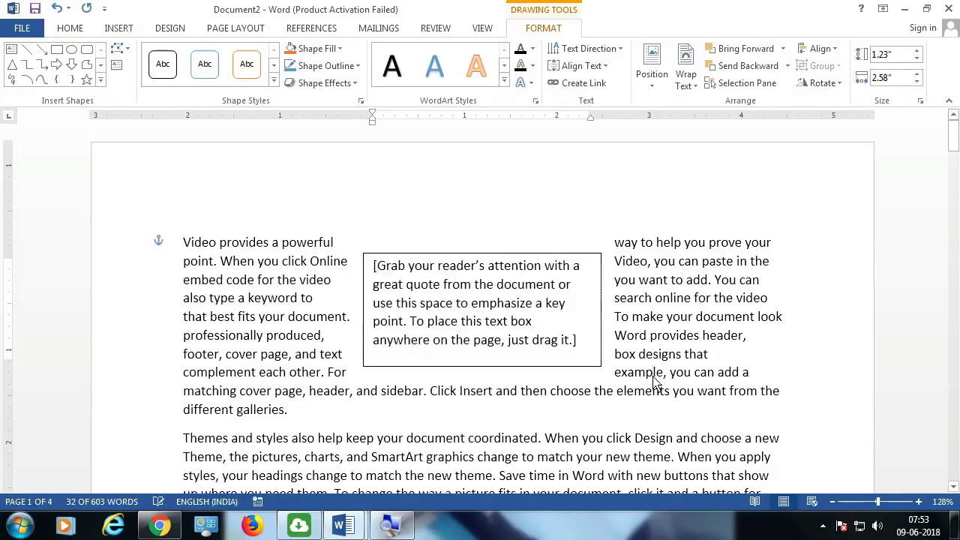
scroll(654, 360, "down", 1)
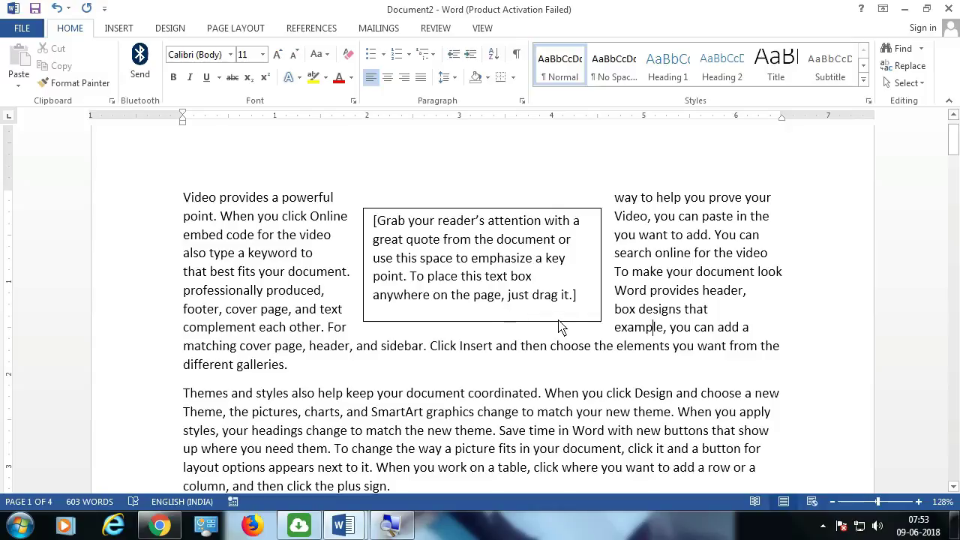
left_click_drag(578, 322, 744, 347)
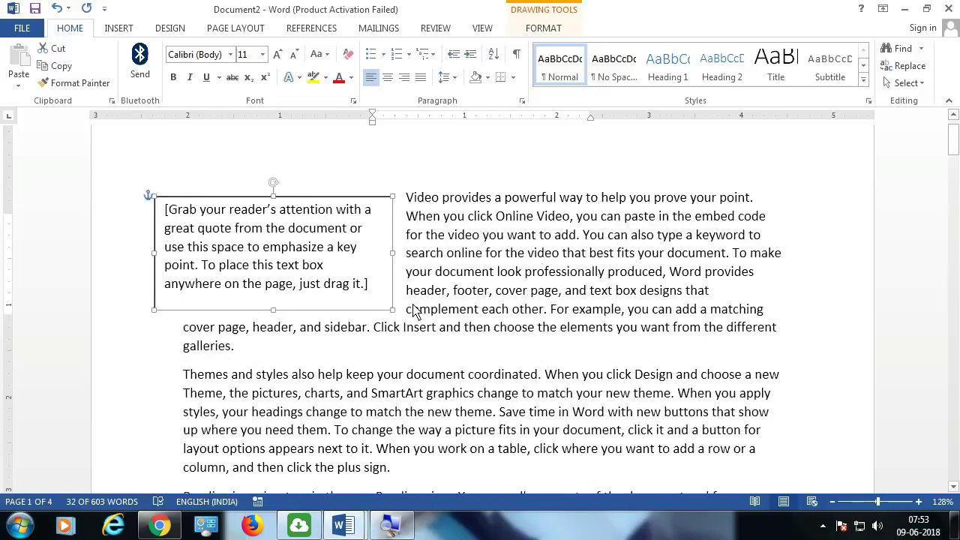
mouse_move(745, 347)
left_mouse_down()
mouse_move(421, 323)
mouse_move(738, 389)
mouse_move(416, 323)
left_mouse_up()
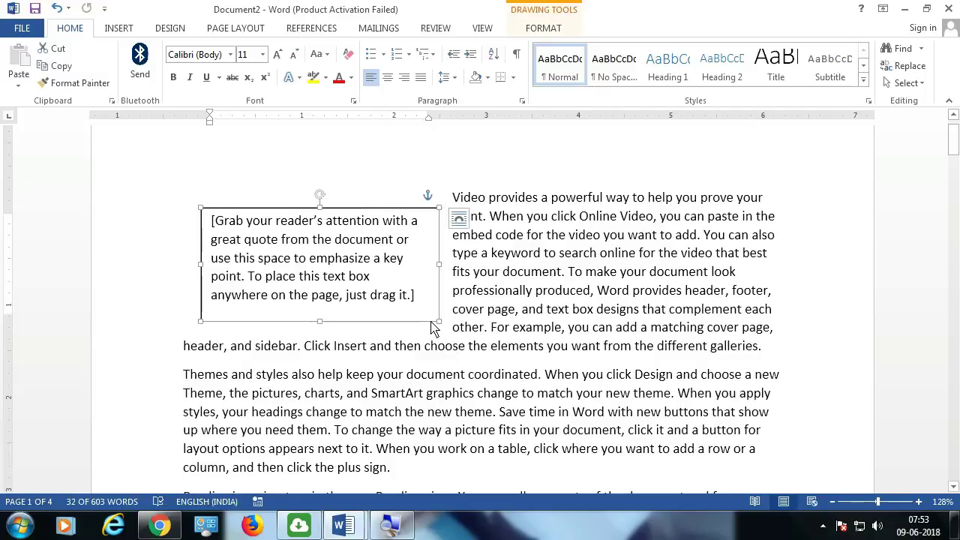
key("Delete")
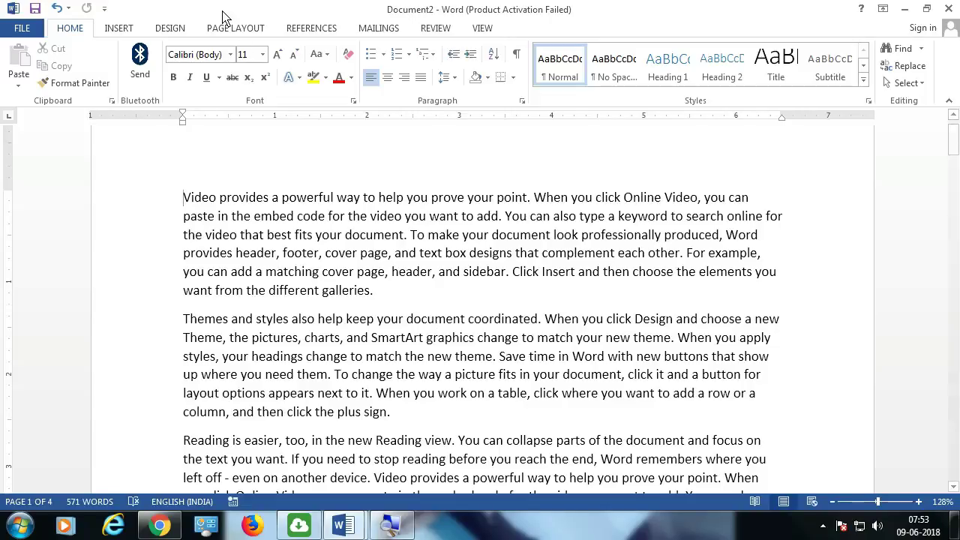
Insert an Austin Quote text box and replace its placeholder with the quote and its attribution
left_click(121, 29)
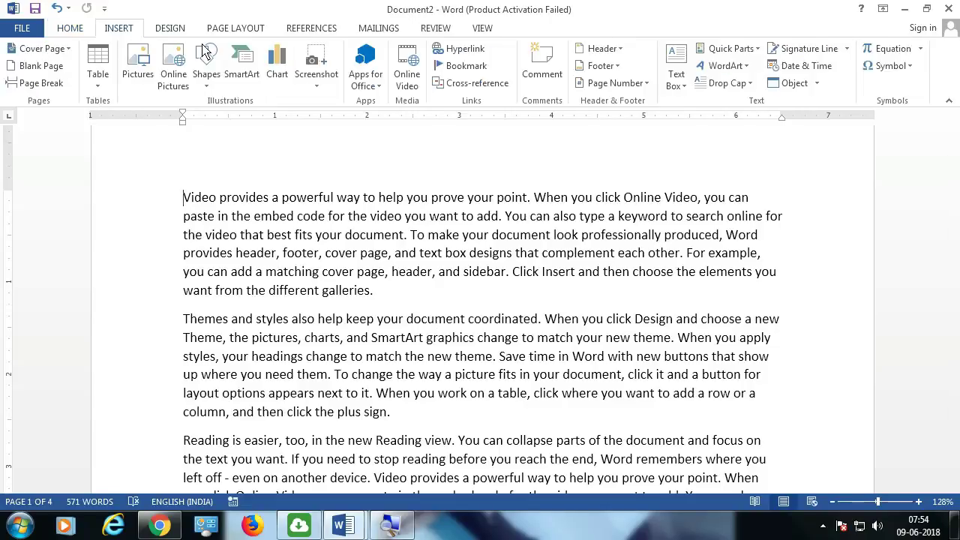
left_click(689, 88)
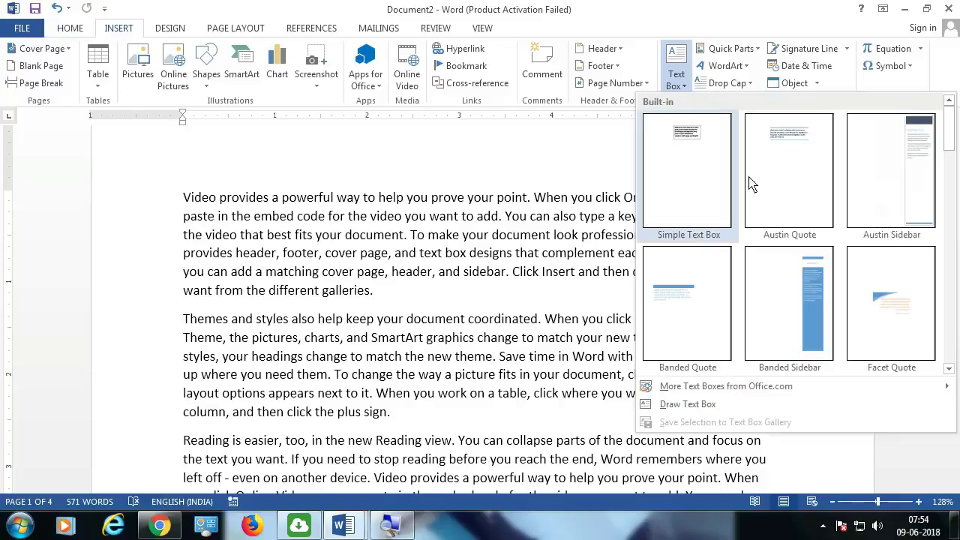
left_click(774, 206)
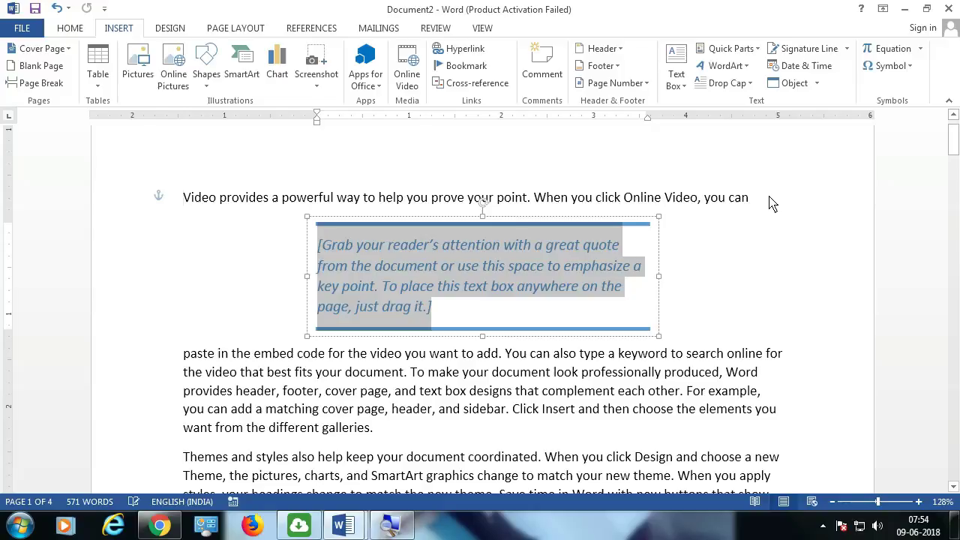
scroll(416, 276, "down", 6)
scroll(397, 289, "up", 5)
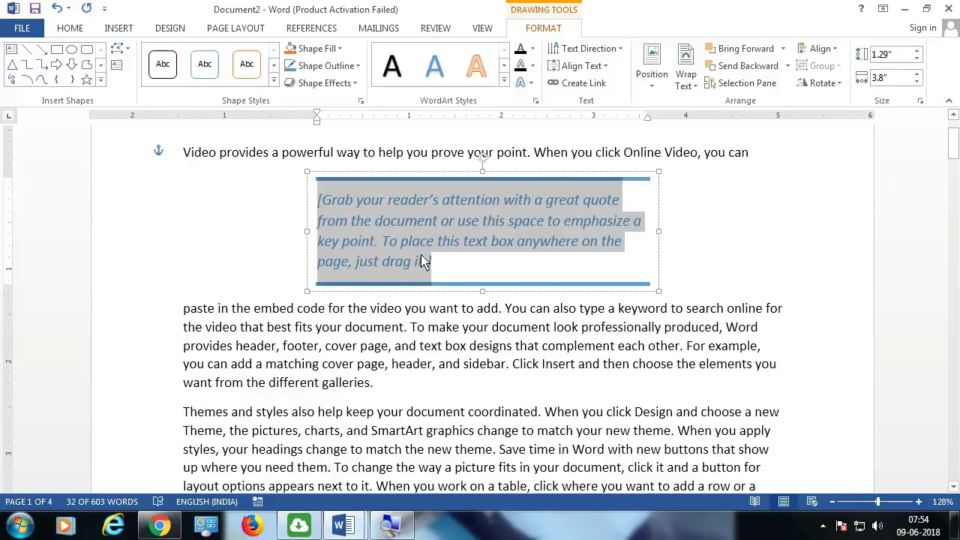
key("Delete")
type("am not handsome guy but I can given hand to some one ")
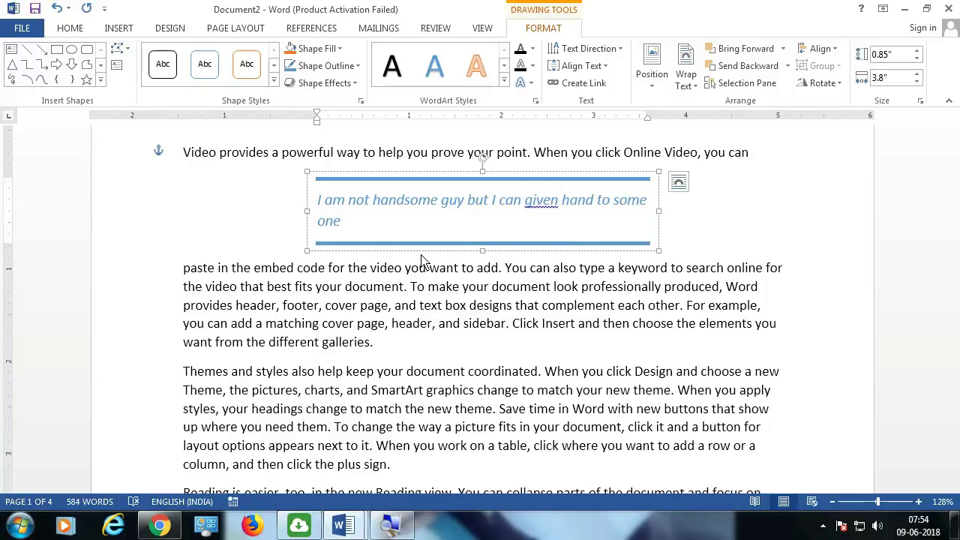
type("who need help")
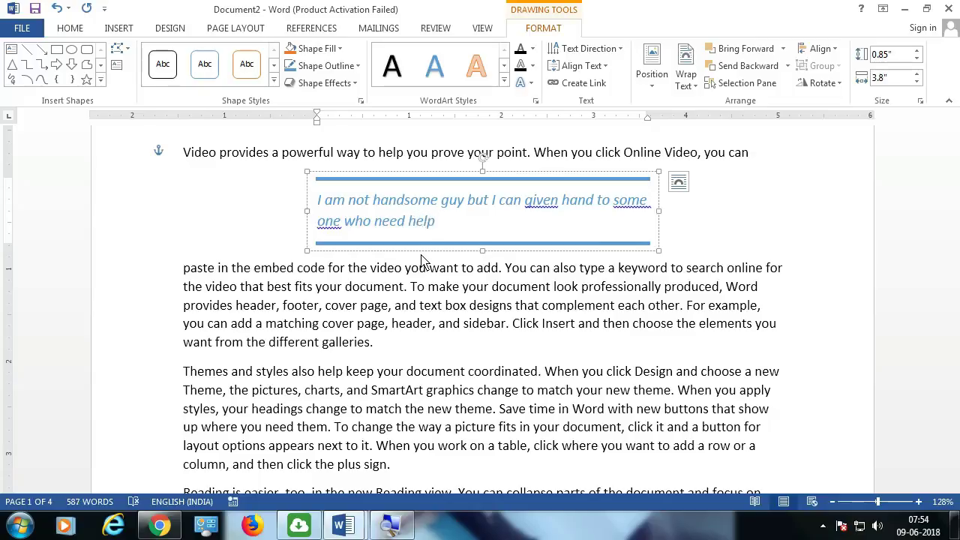
type(". - a")
type("pi ab")
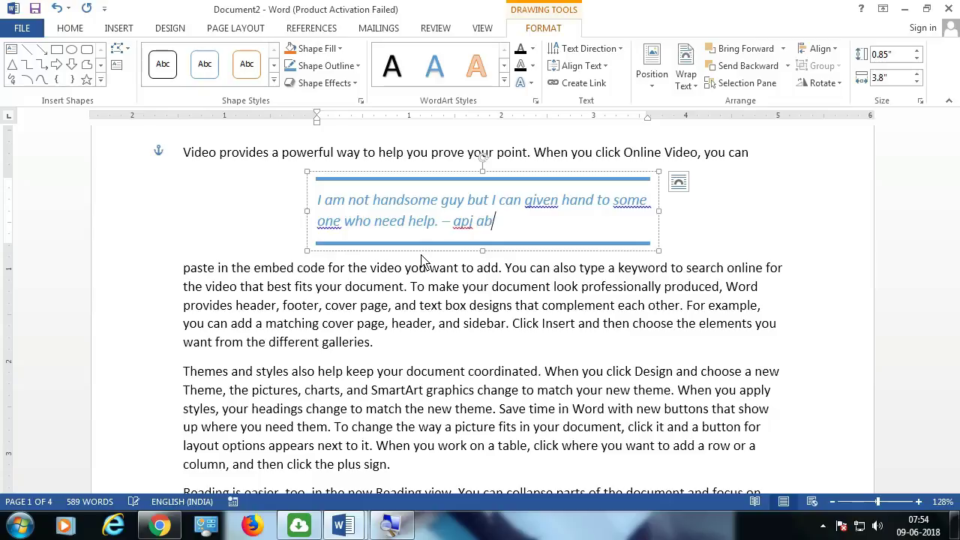
type("ul ")
type("kalam")
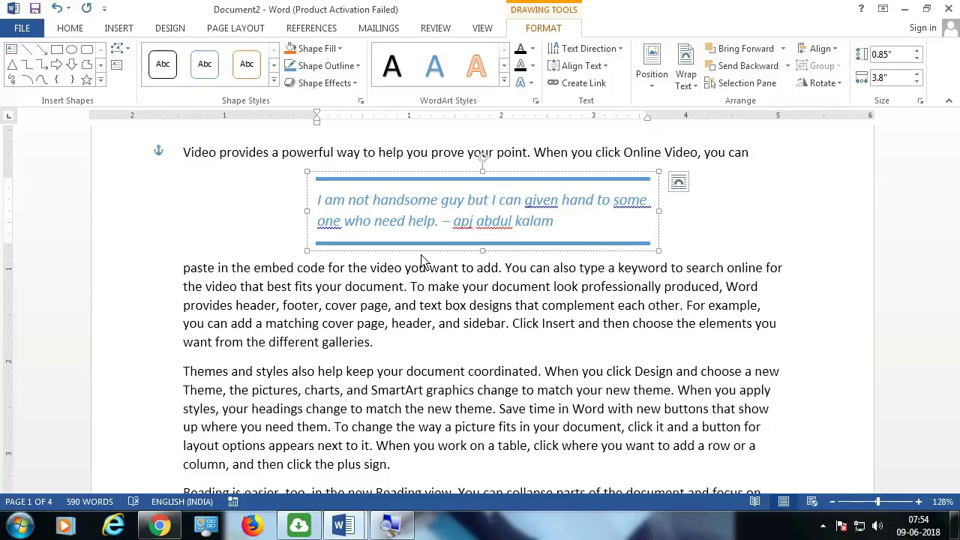
Correct 'abdul' to 'Abdul', undo the 'kale' change, and Ignore All for 'kalam'
left_click(522, 408)
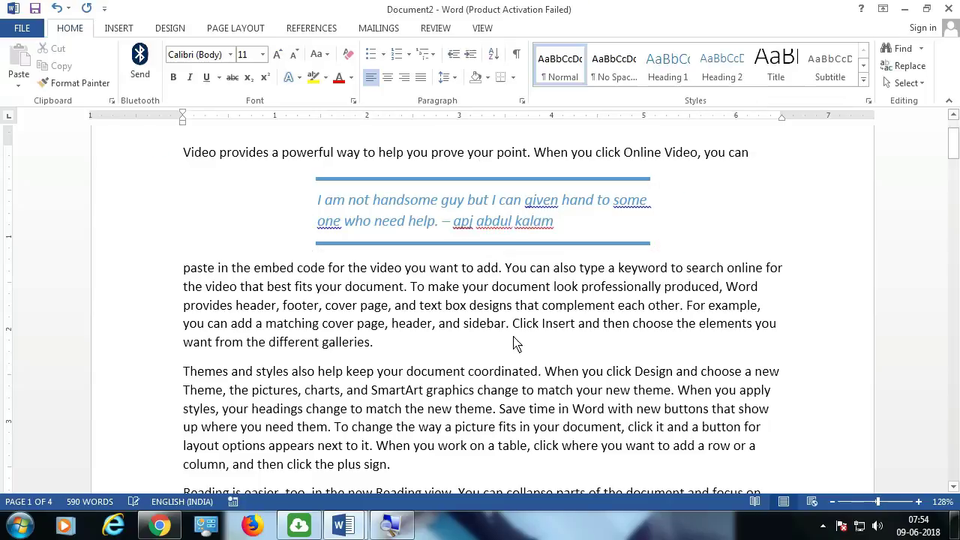
right_click(479, 227)
left_click(540, 256)
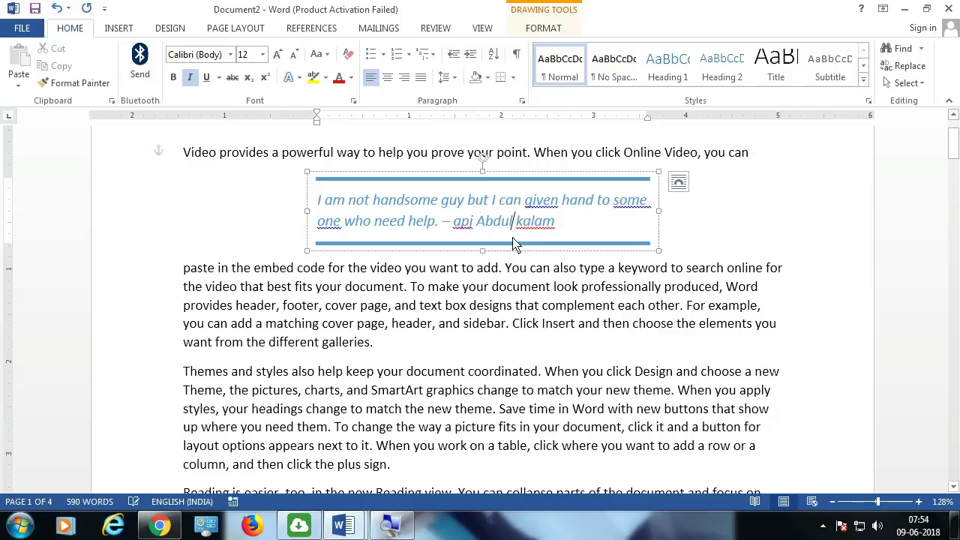
right_click(536, 225)
left_click(577, 253)
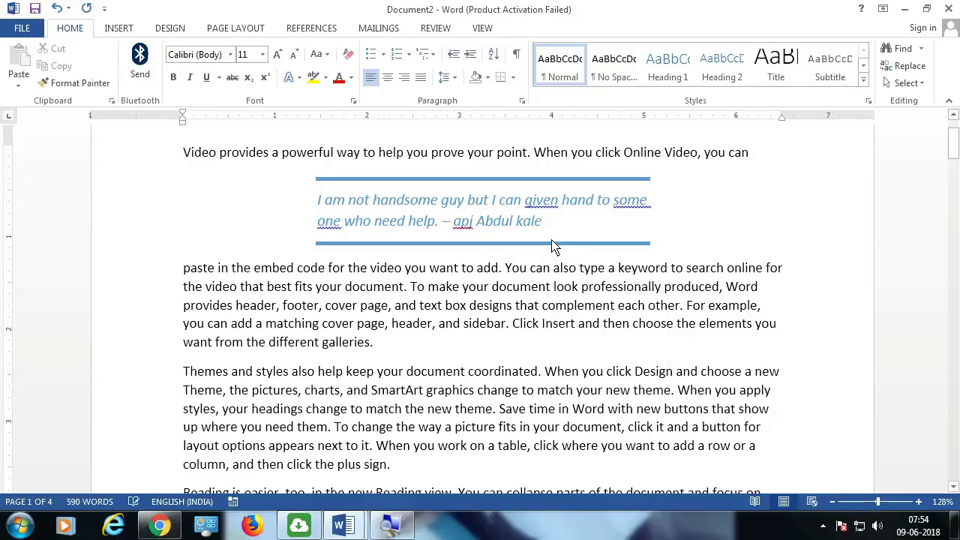
key("ctrl+z")
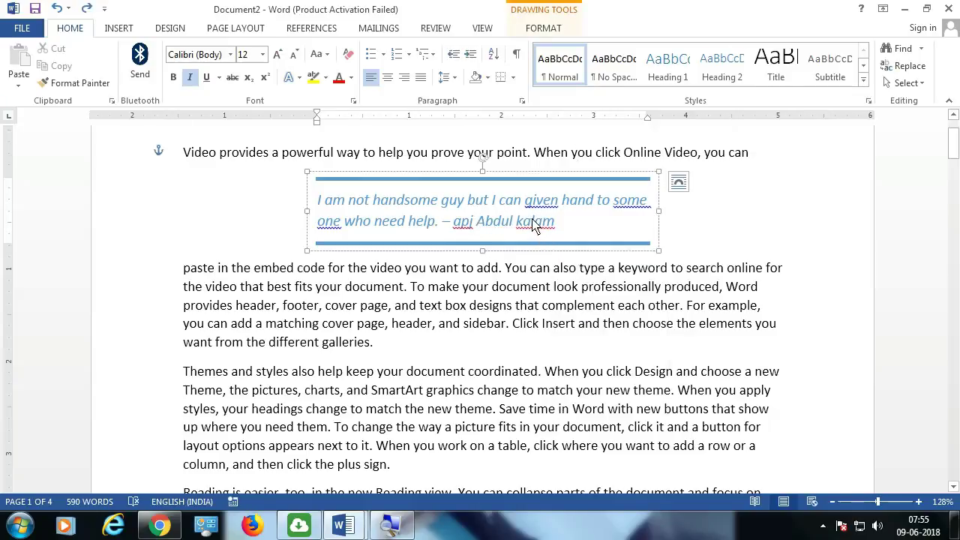
right_click(536, 225)
left_click(587, 346)
right_click(468, 229)
left_click(517, 343)
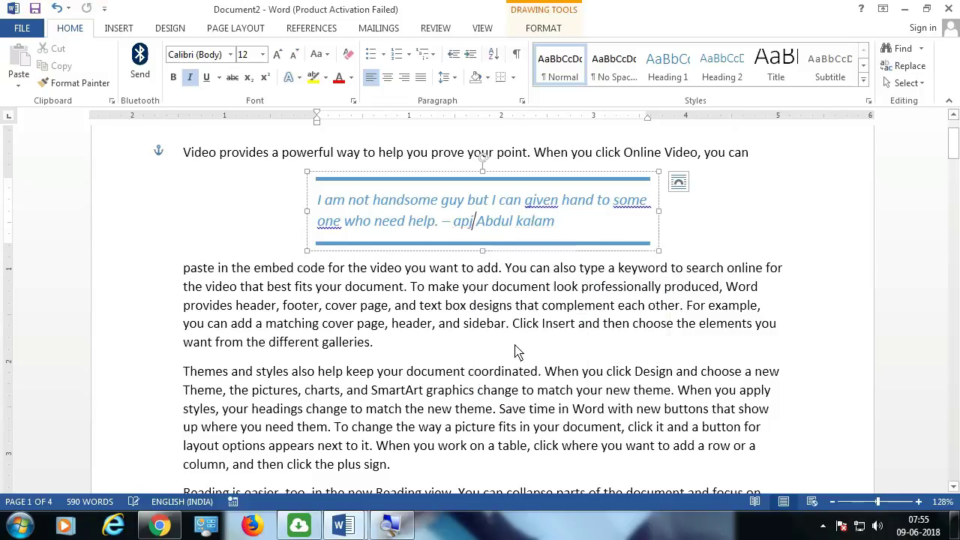
left_click(534, 246)
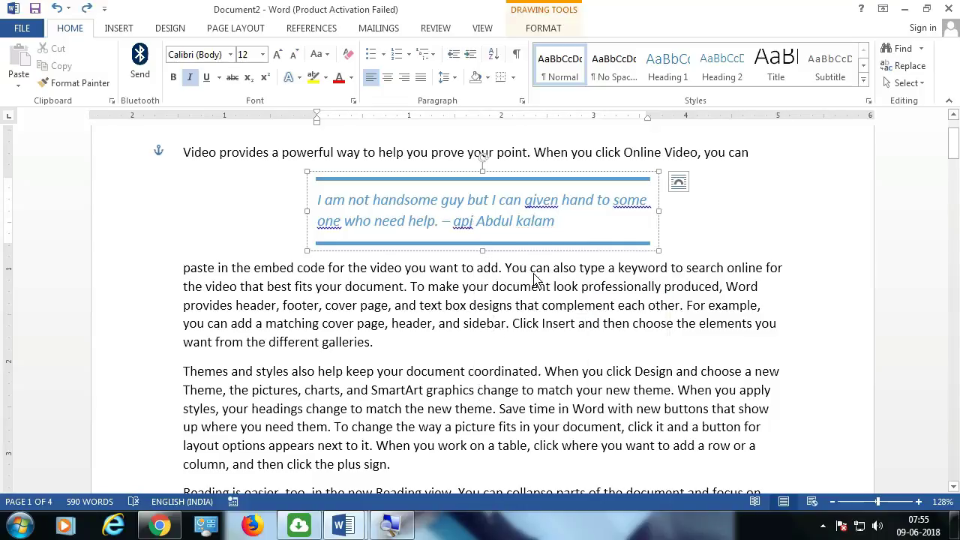
Change 'given' to 'give', join 'some one' into 'someone', and replace 'api' with 'Apj'
key("BackSpace")
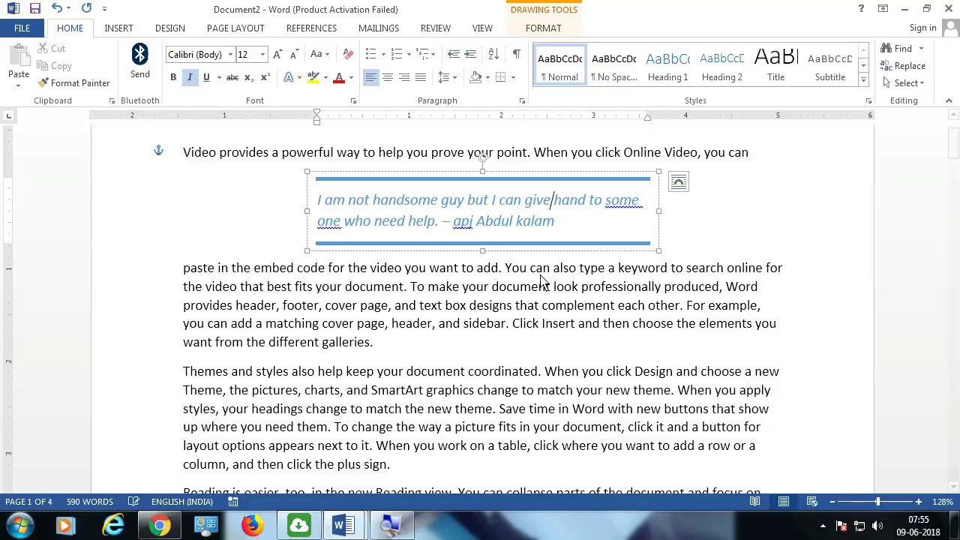
right_click(623, 204)
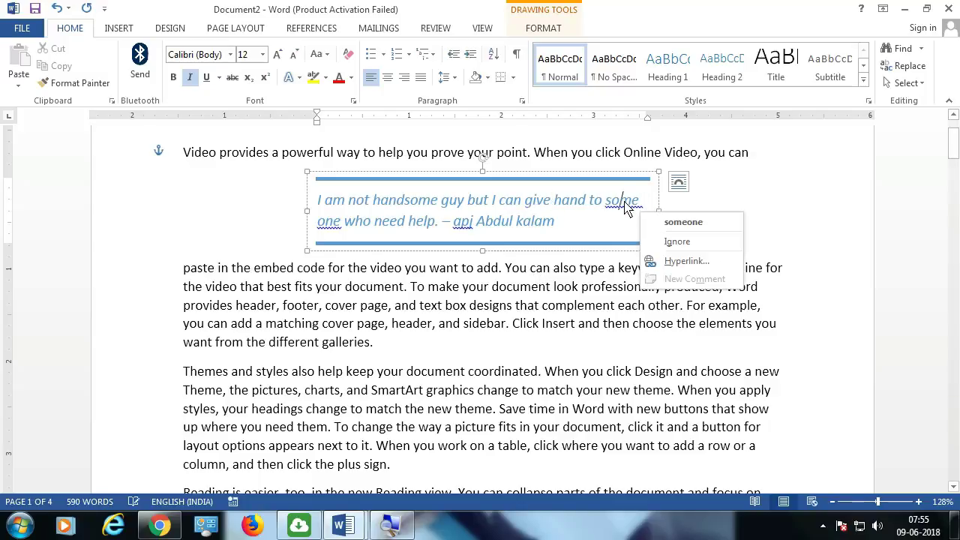
left_click(683, 223)
right_click(496, 223)
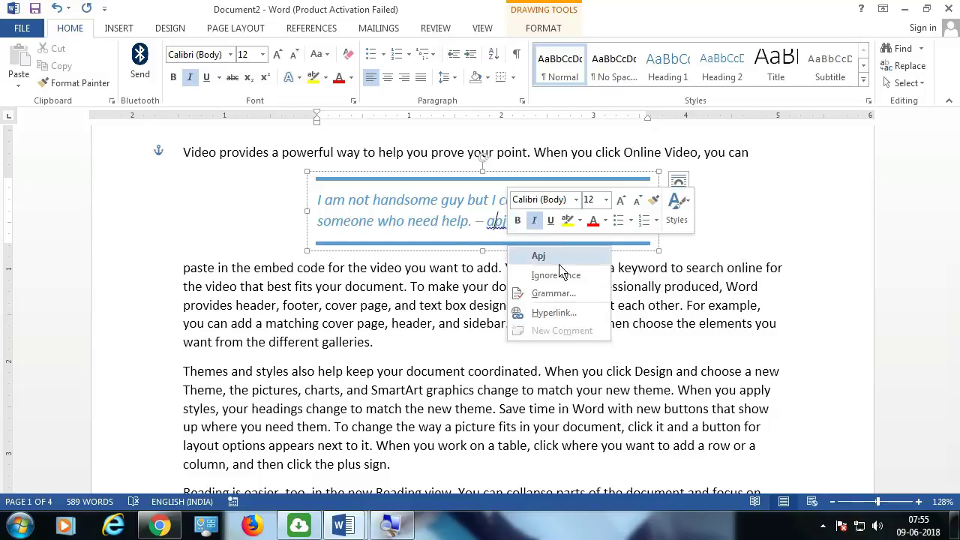
left_click(558, 264)
left_click(513, 290)
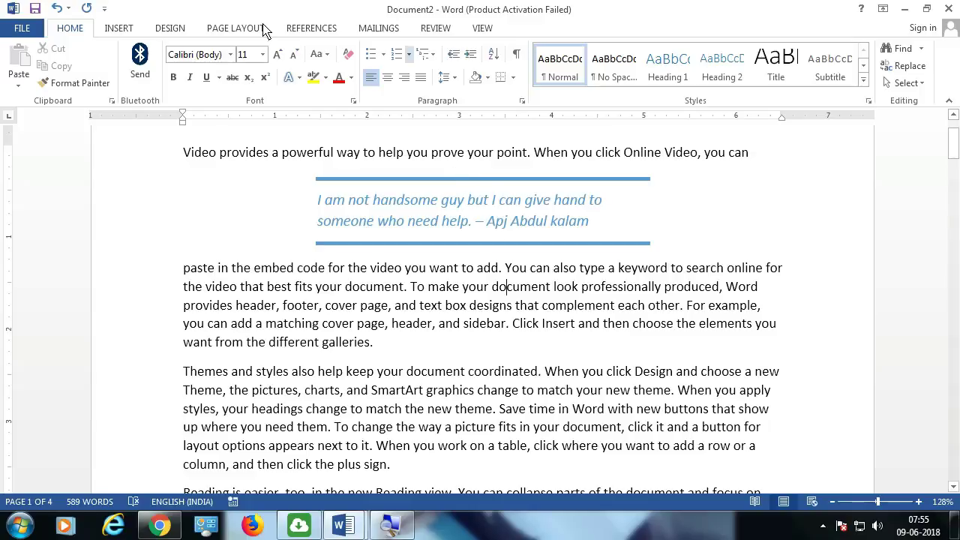
Insert a Filigree Quote text box and drag it up beneath the Kalam quote
left_click(124, 29)
left_click(672, 96)
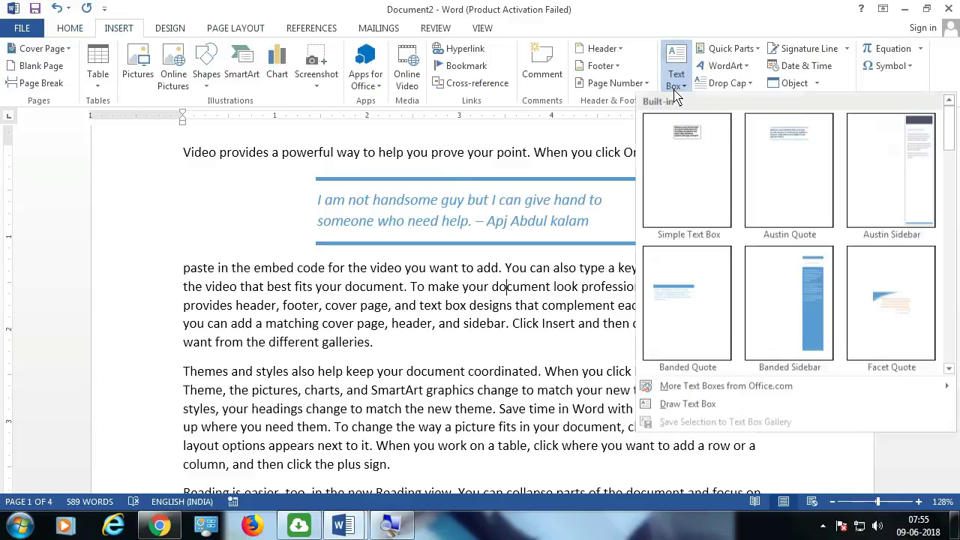
scroll(843, 234, "down", 5)
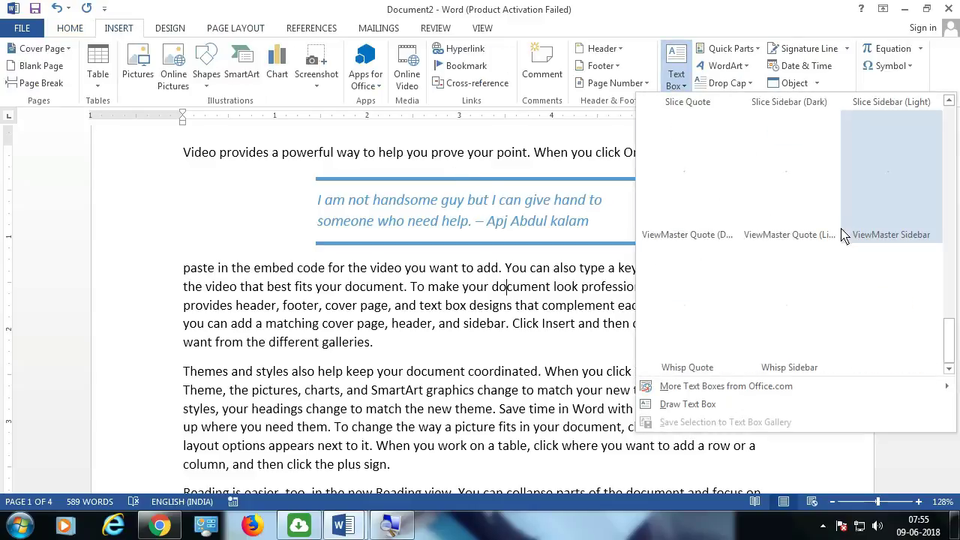
scroll(813, 255, "up", 5)
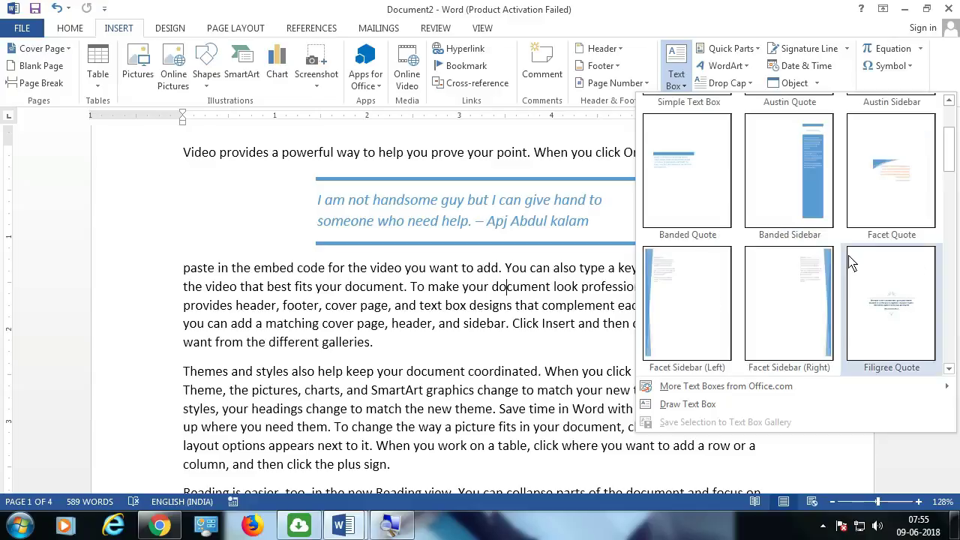
left_click(891, 311)
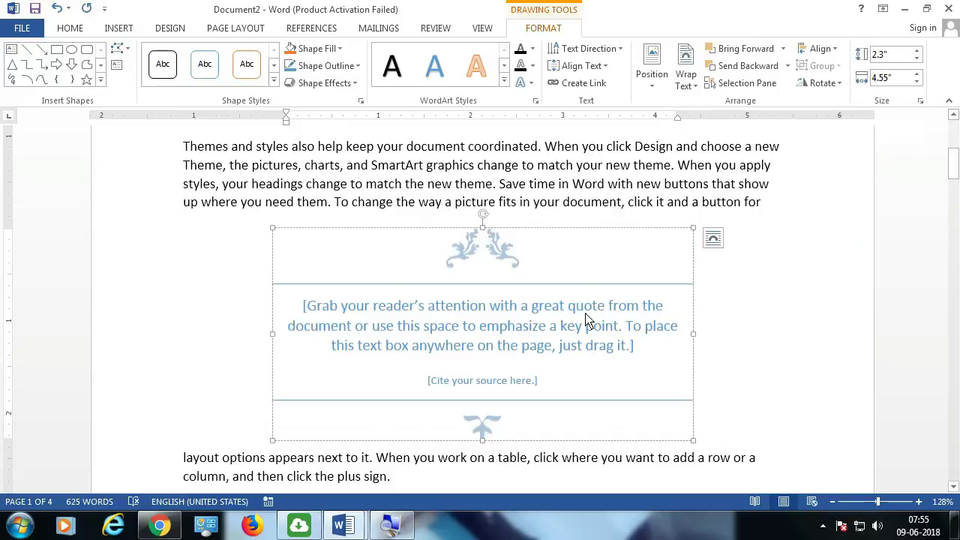
scroll(586, 318, "up", 2)
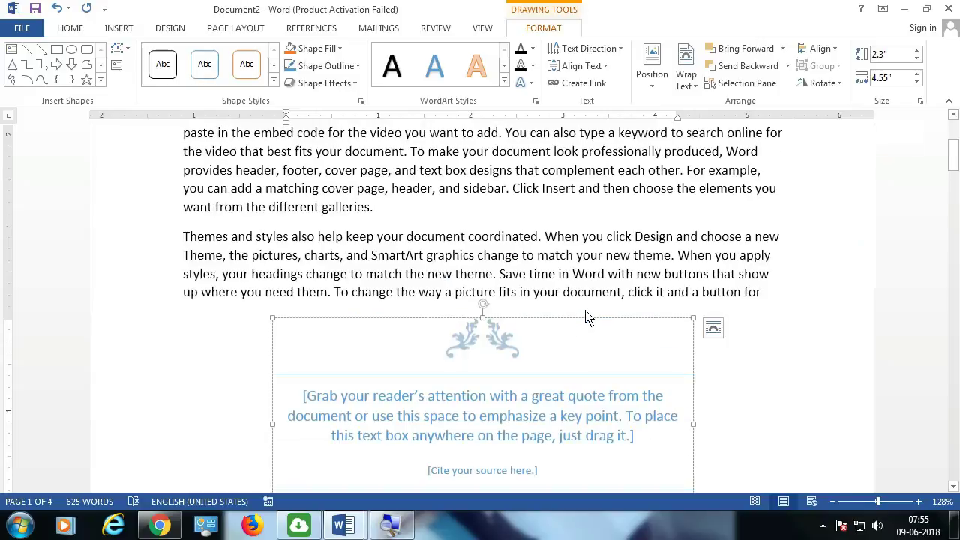
scroll(584, 309, "down", 2)
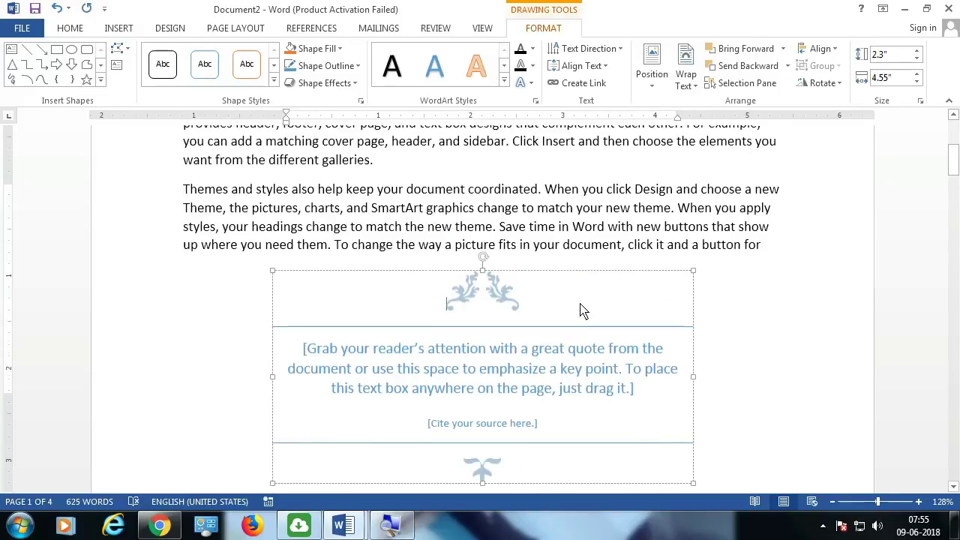
scroll(583, 310, "down", 2)
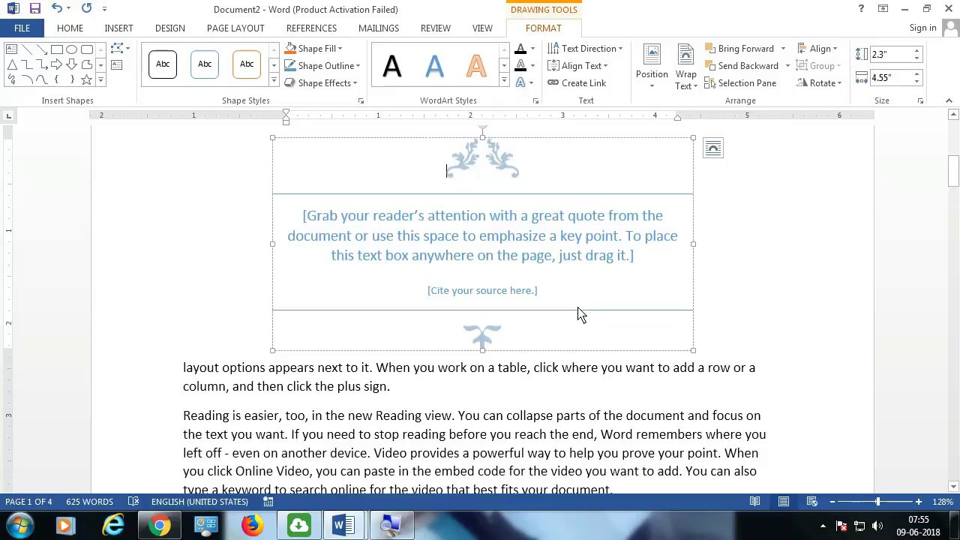
scroll(581, 313, "up", 2)
mouse_move(574, 318)
left_mouse_down()
mouse_move(652, 285)
mouse_move(676, 156)
mouse_move(670, 310)
mouse_move(517, 283)
left_mouse_up()
Draw a small text box at the first page's top-left and enter 'Time : 3 hrs'
left_click(490, 267)
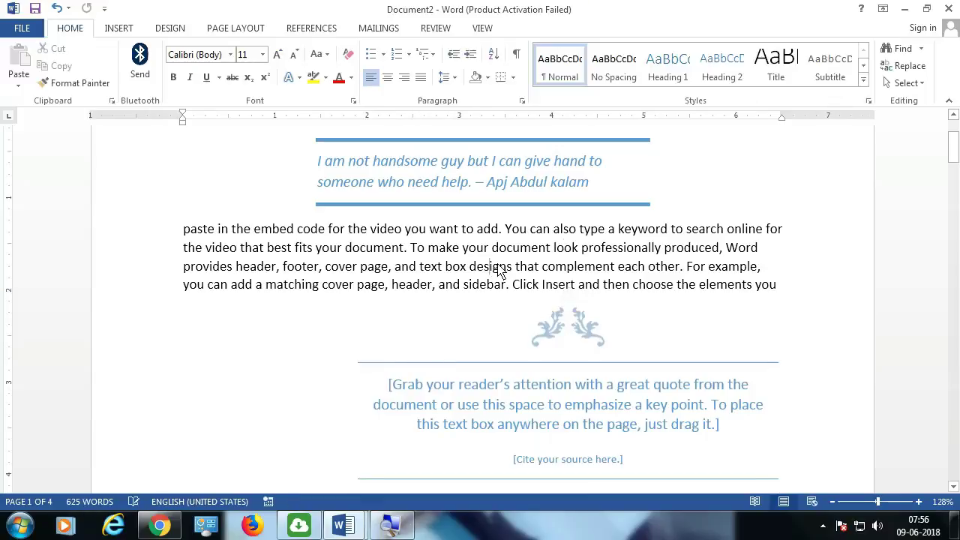
left_click(118, 27)
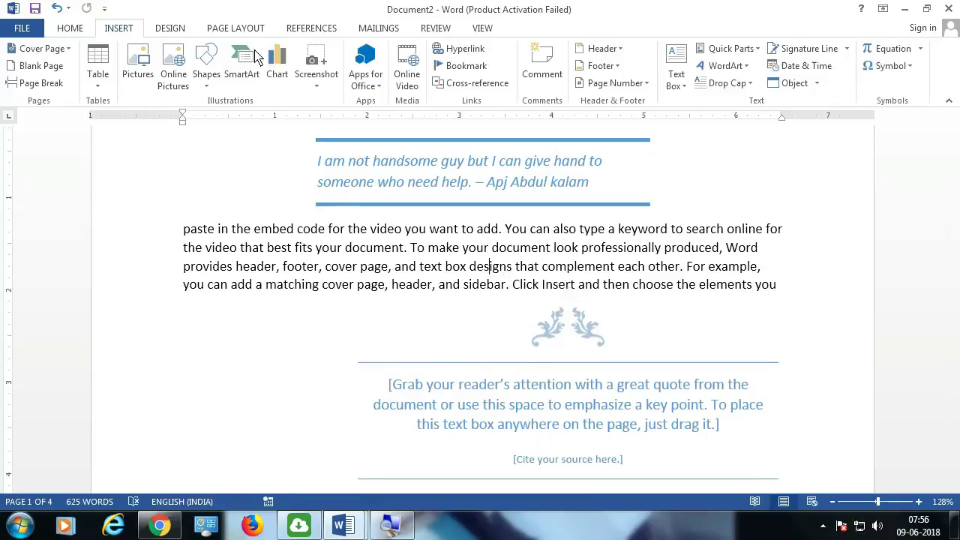
left_click(676, 83)
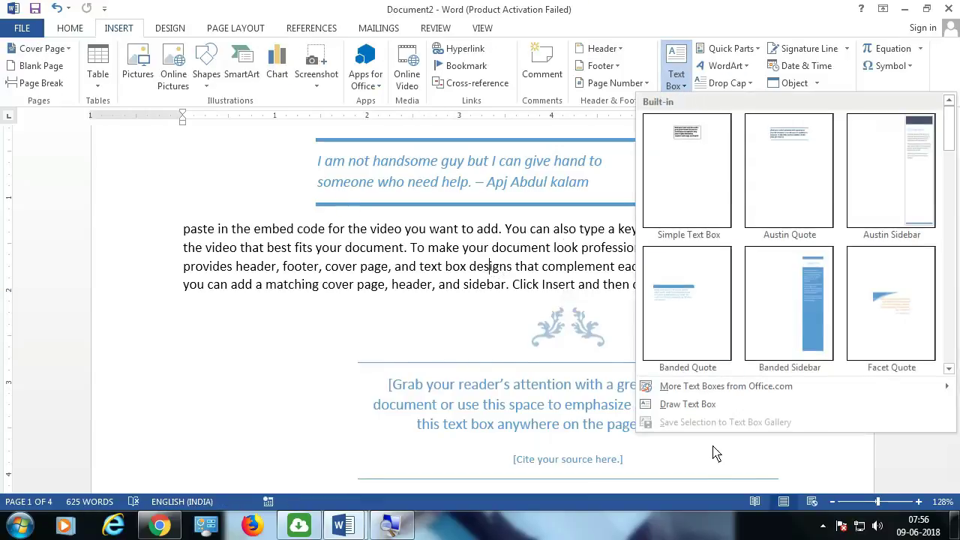
left_click(687, 404)
scroll(701, 403, "up", 3)
mouse_move(178, 166)
left_mouse_down()
mouse_move(327, 203)
mouse_move(205, 204)
mouse_move(214, 197)
mouse_move(199, 190)
left_mouse_up()
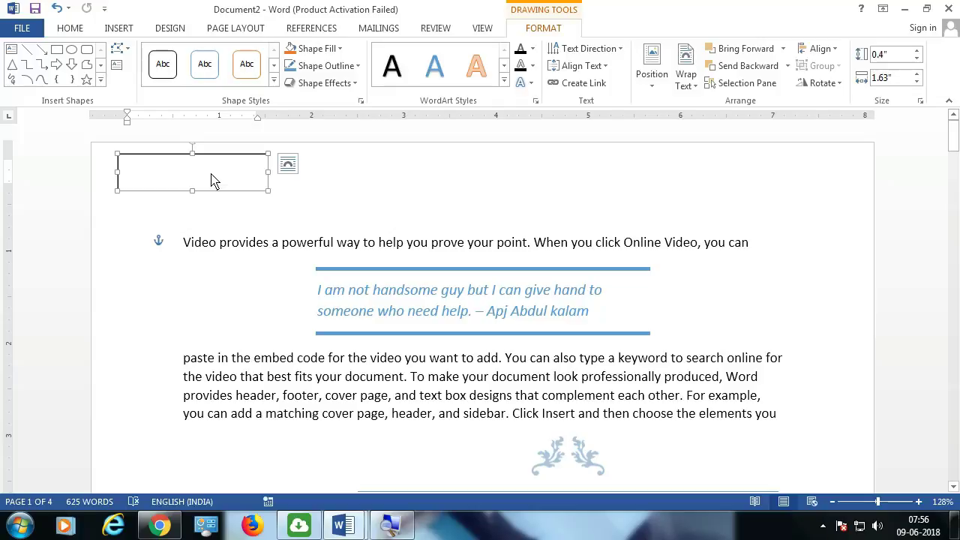
type("tme : 3")
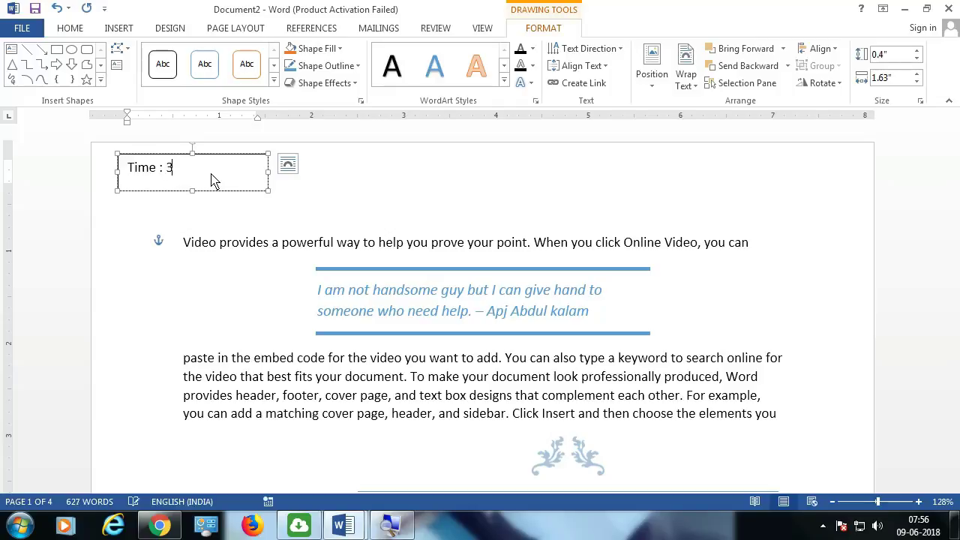
type("hrs")
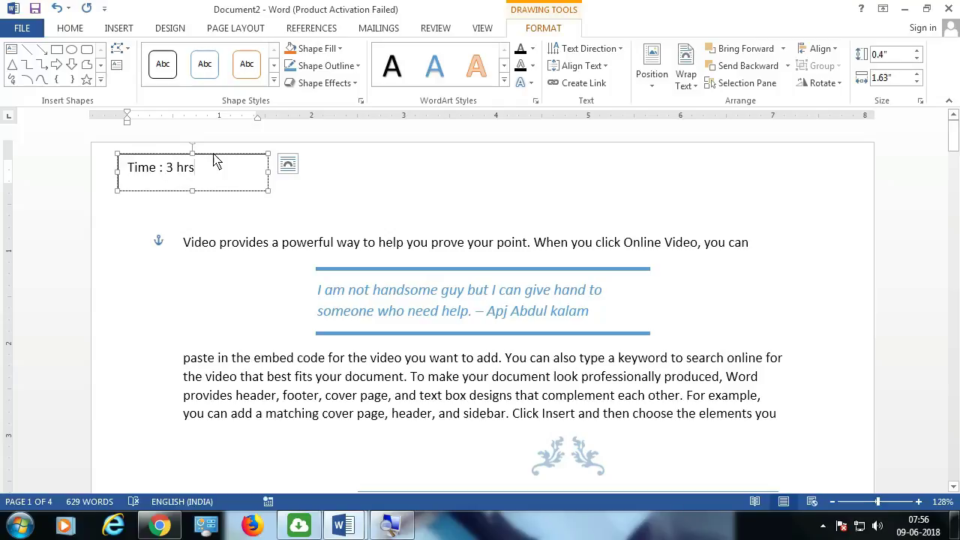
left_click(218, 153)
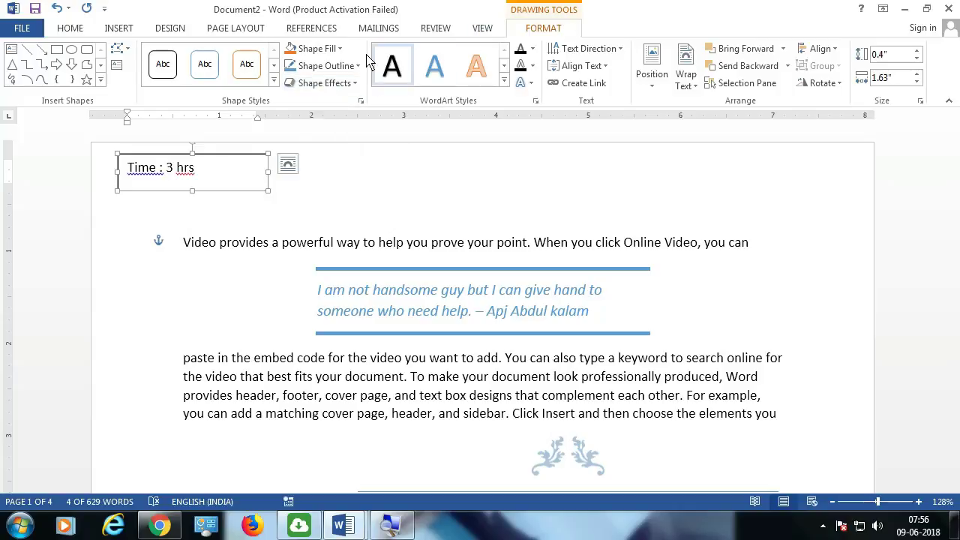
left_click(350, 67)
Remove the Time box's border and ignore the spelling flag on 'Time'
left_click(322, 195)
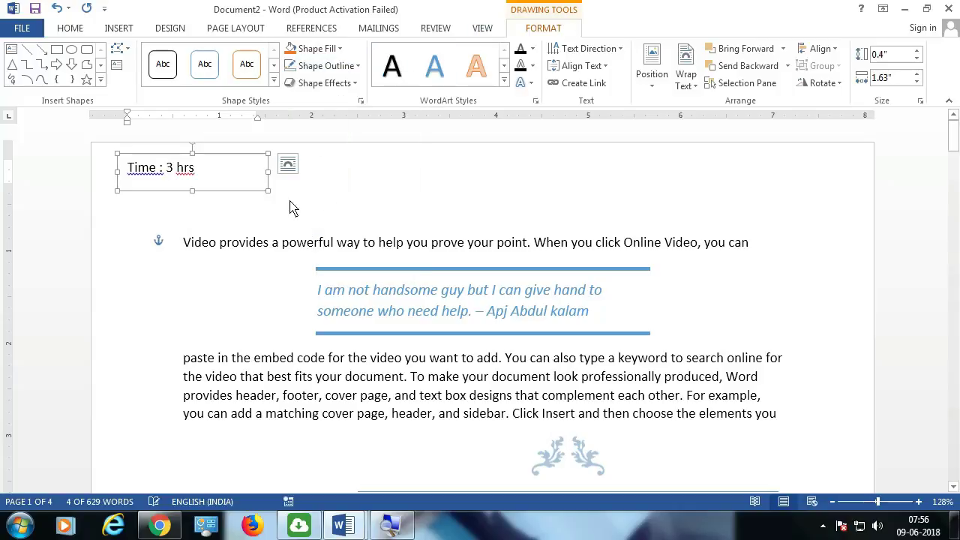
left_click(263, 221)
right_click(142, 172)
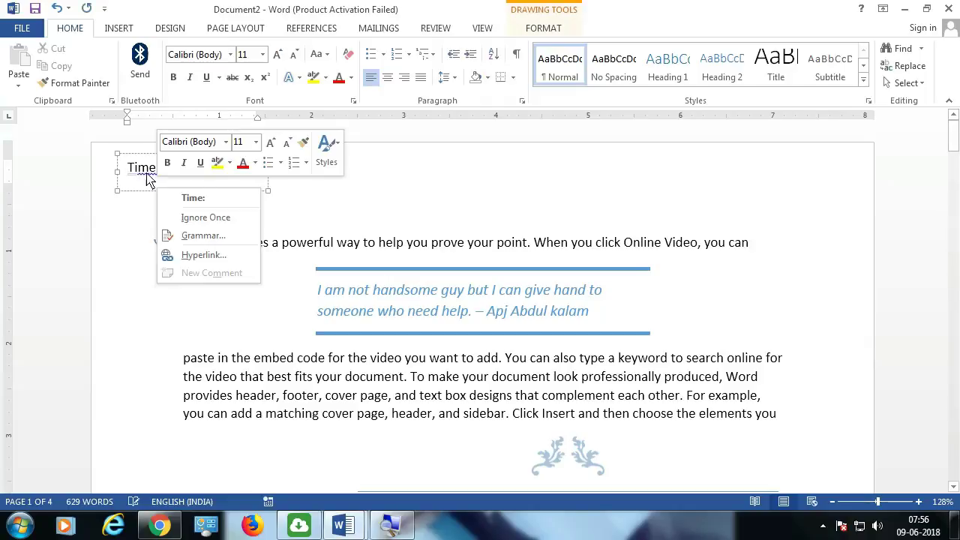
left_click(204, 219)
right_click(174, 169)
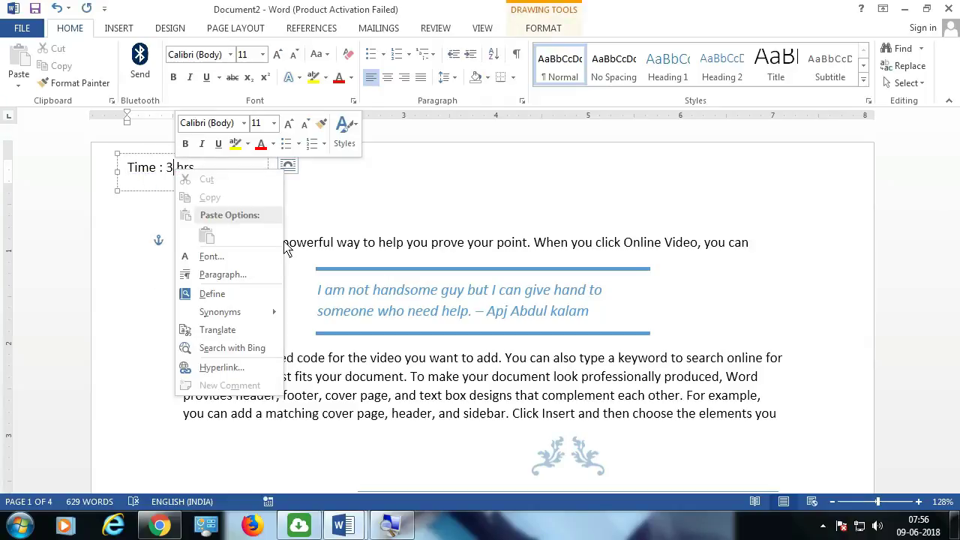
key("Escape")
left_click(339, 238)
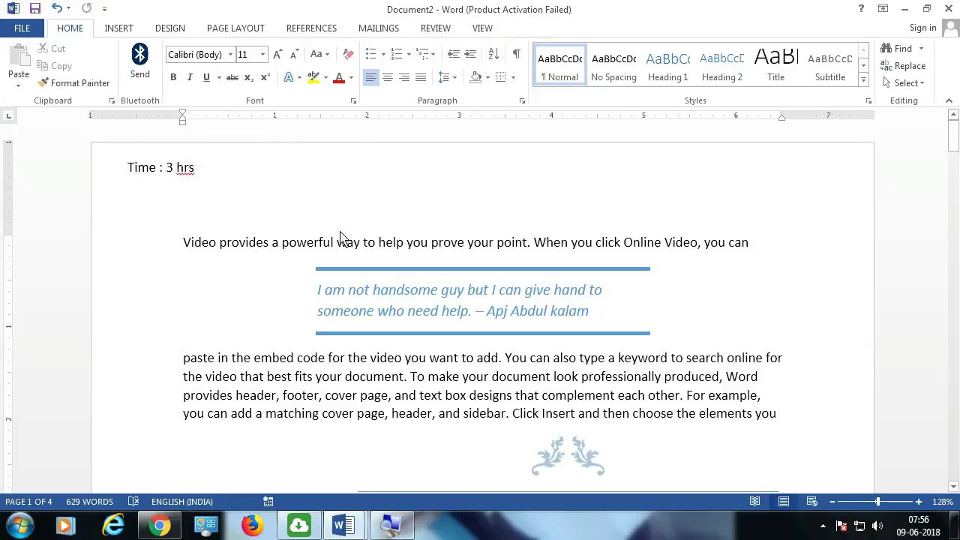
Make the Time box taller and narrower so its text wraps onto two lines
left_click(188, 180)
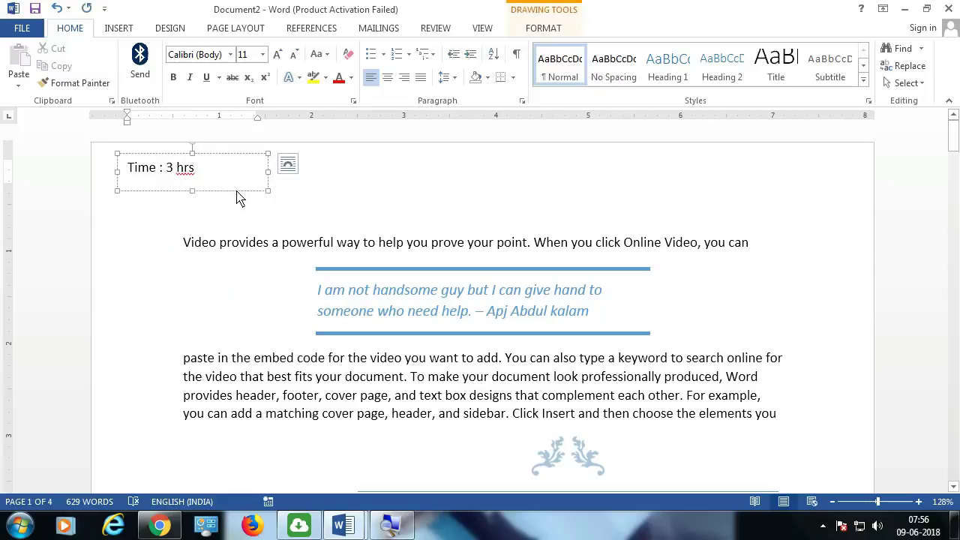
left_click_drag(193, 192, 193, 339)
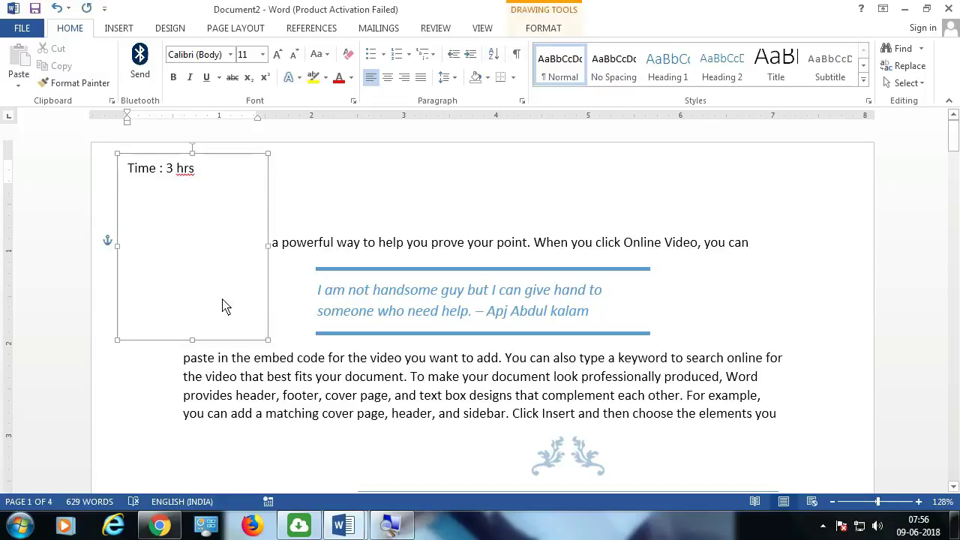
left_click_drag(268, 246, 171, 271)
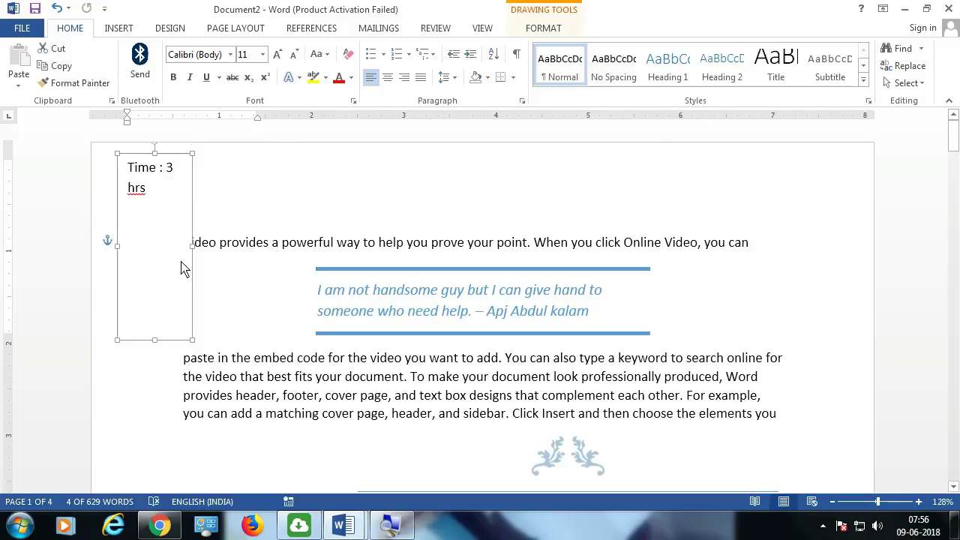
Rotate the Time box's text 90° and nudge the box narrower and down-left
left_click(543, 30)
left_click(583, 68)
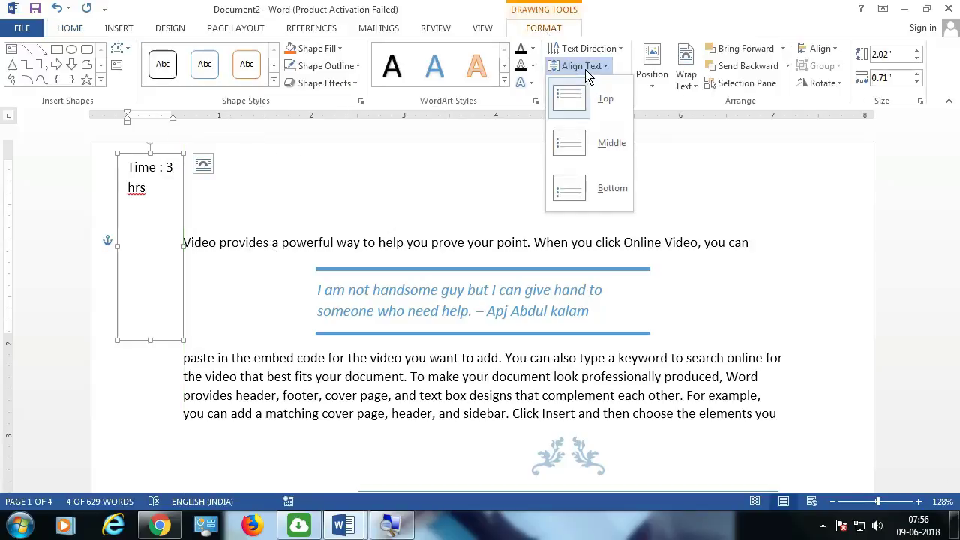
left_click(592, 49)
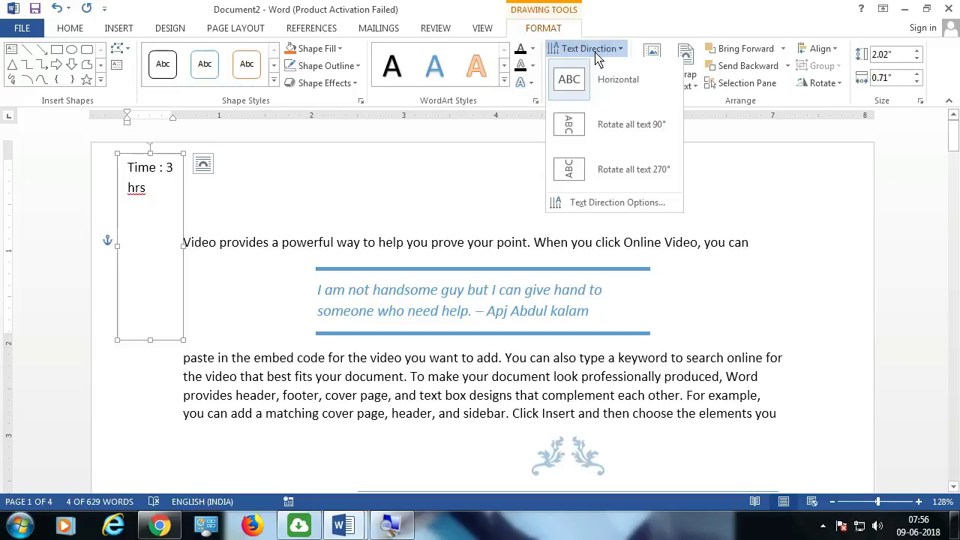
left_click(603, 134)
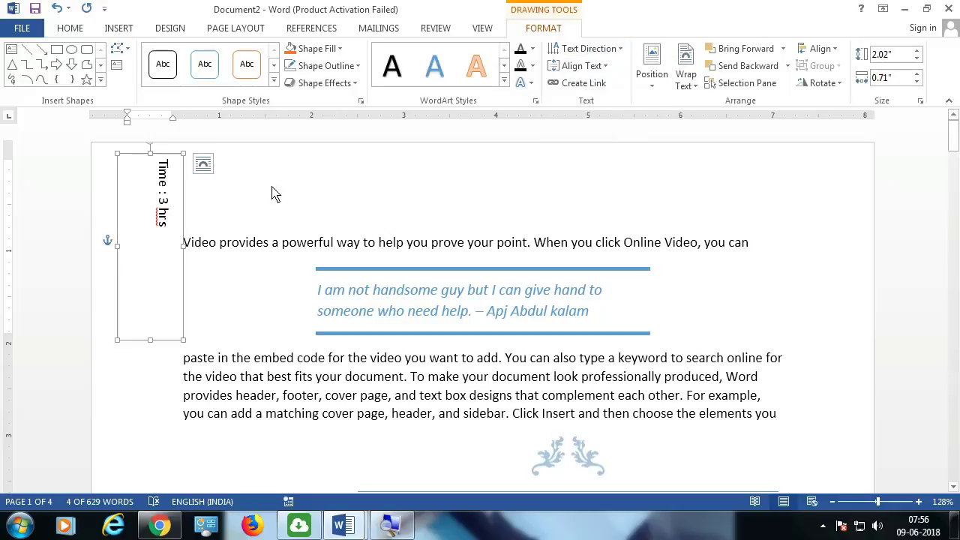
left_click_drag(184, 246, 172, 246)
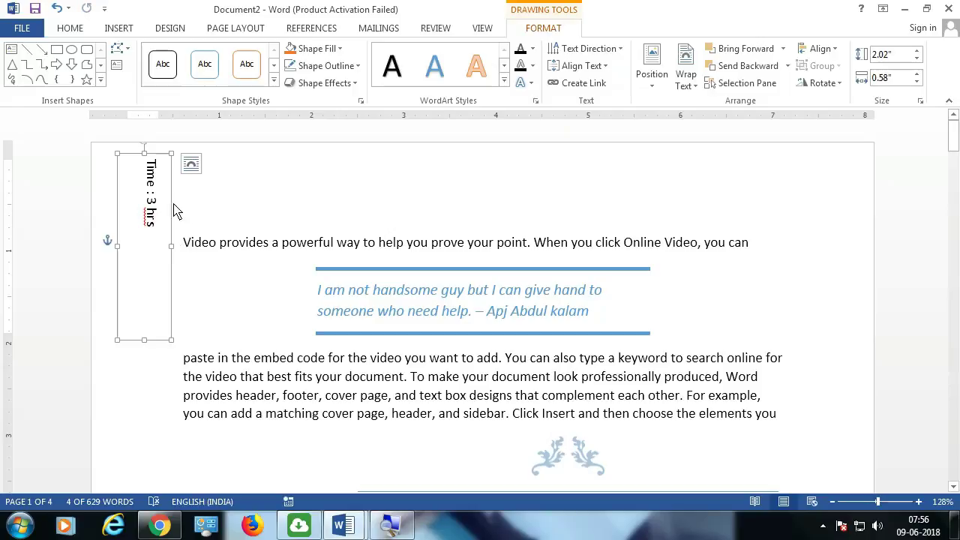
left_click_drag(172, 210, 167, 226)
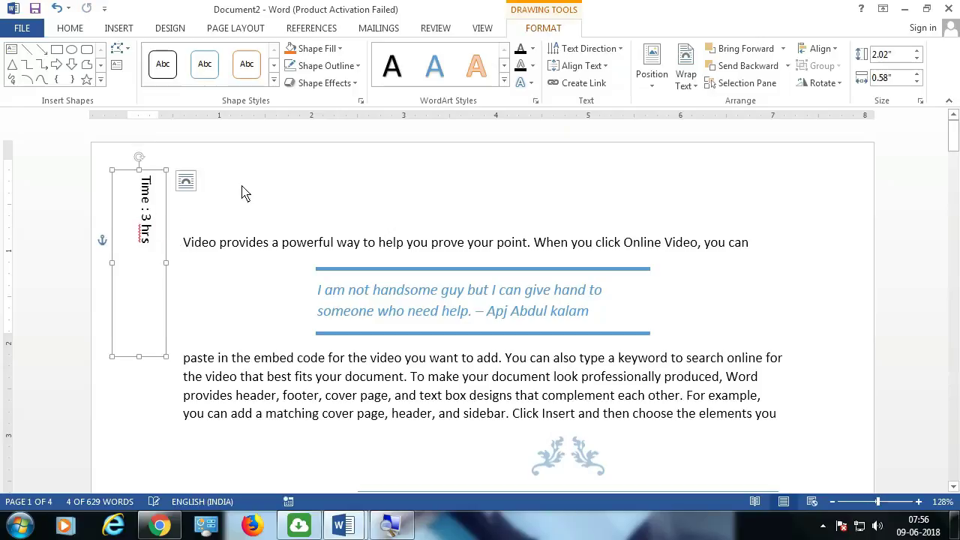
Switch the text to read bottom-to-top at 270°, then delete the Time : 3 hrs box
left_click(571, 48)
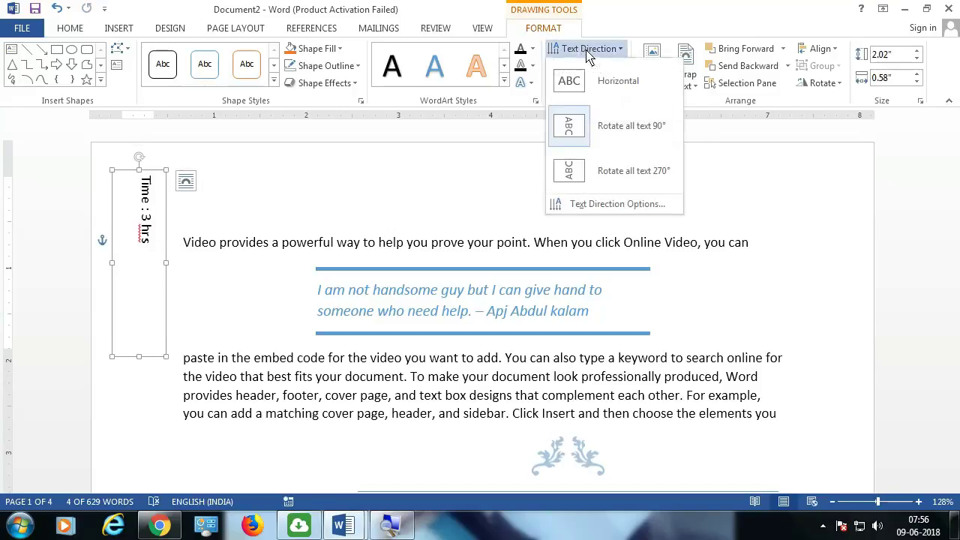
left_click(606, 168)
mouse_move(525, 188)
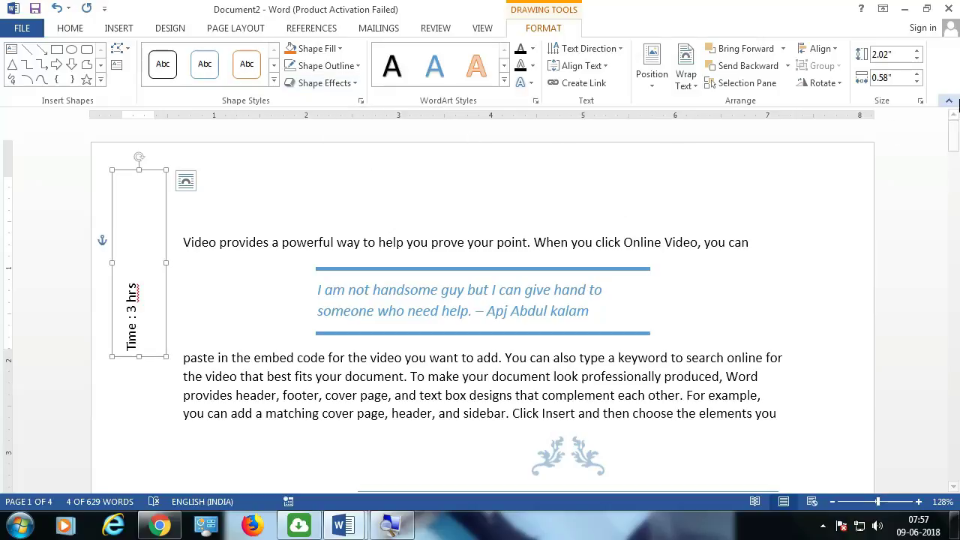
left_click(823, 82)
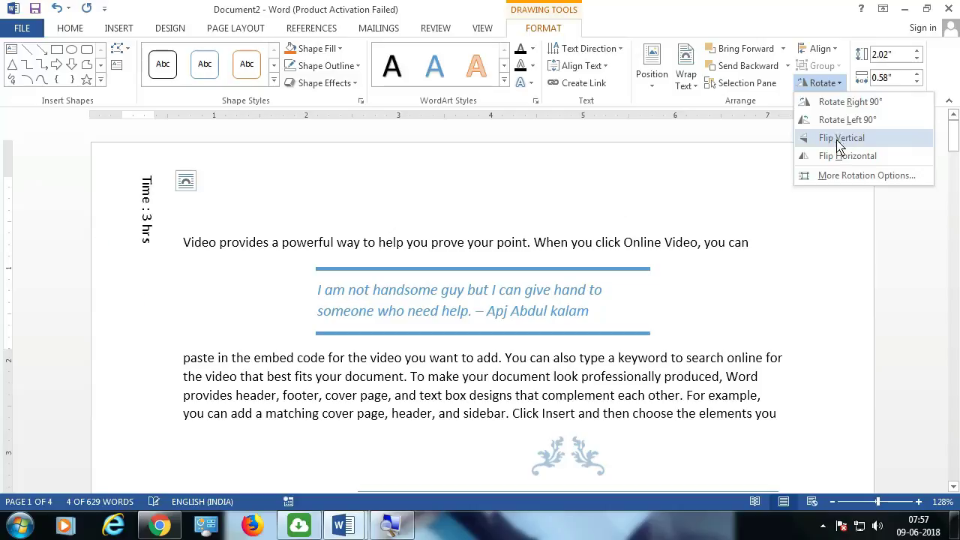
left_click(839, 159)
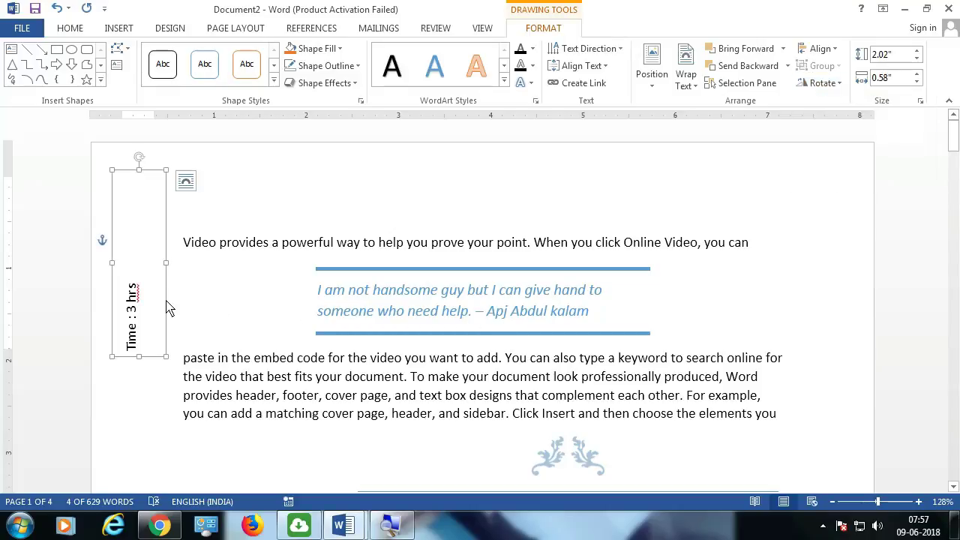
key("Delete")
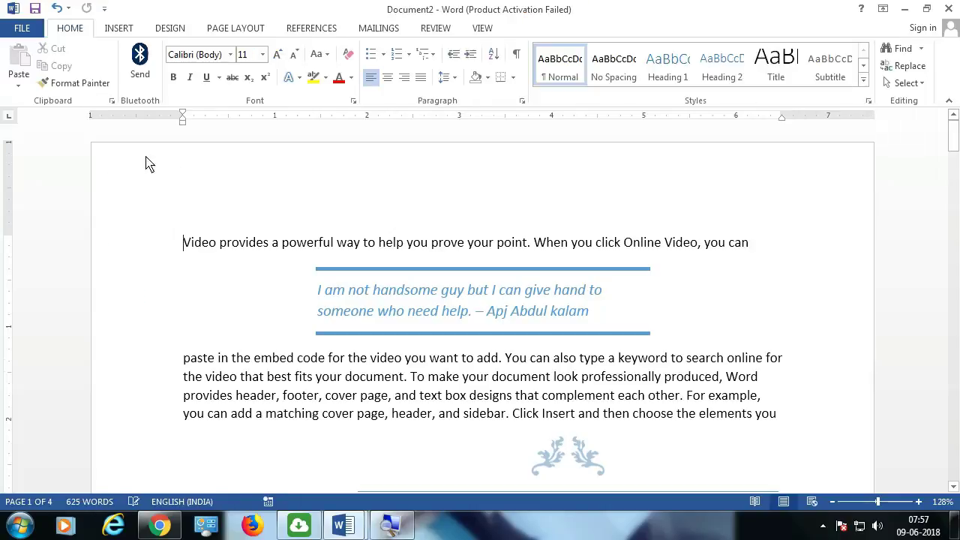
left_click(109, 30)
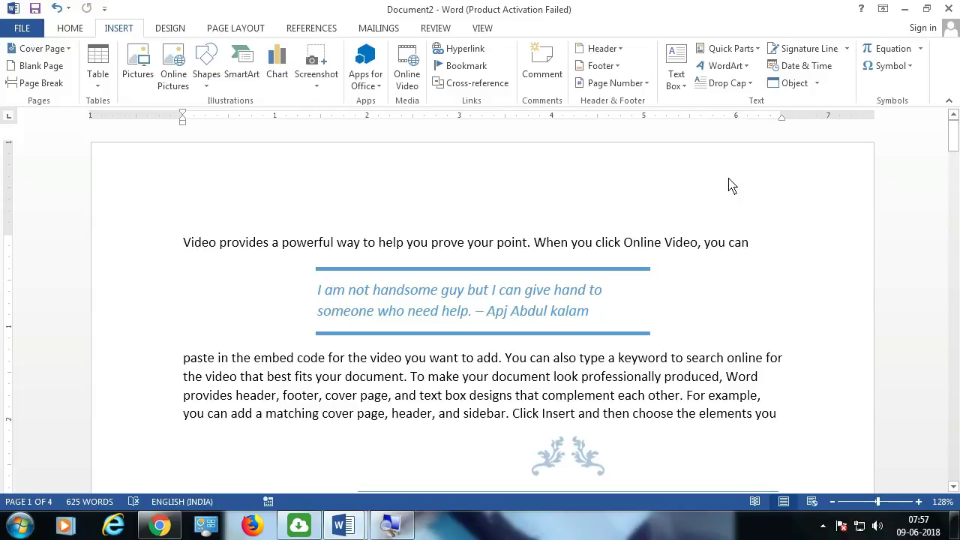
Replace all document content with =rand sample paragraphs and place the caret before 'Video'
key("ctrl+a")
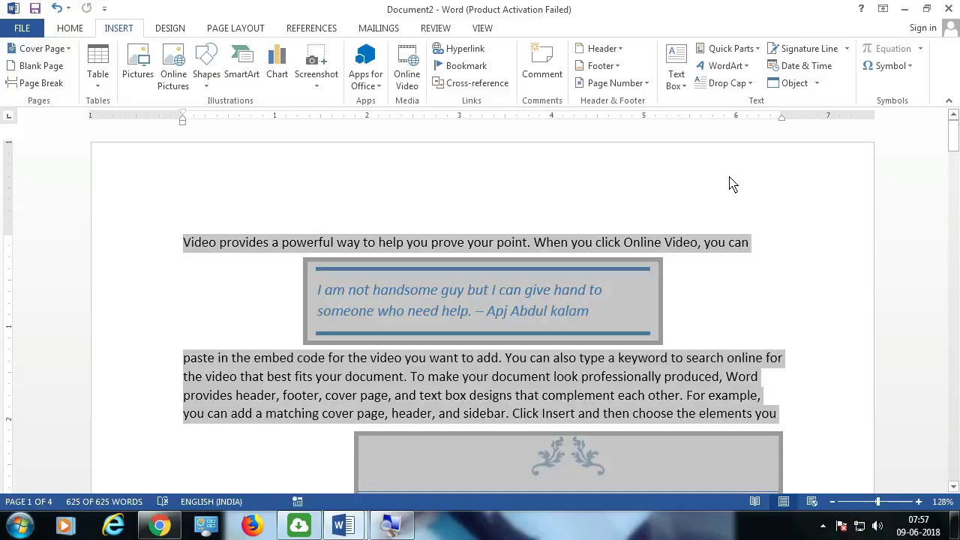
key("Delete")
type("=rand")
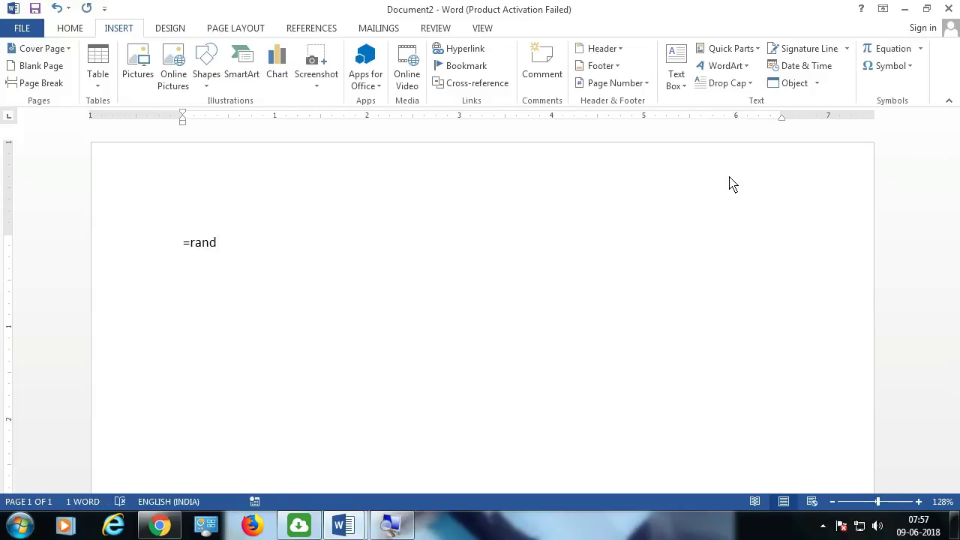
key("Return")
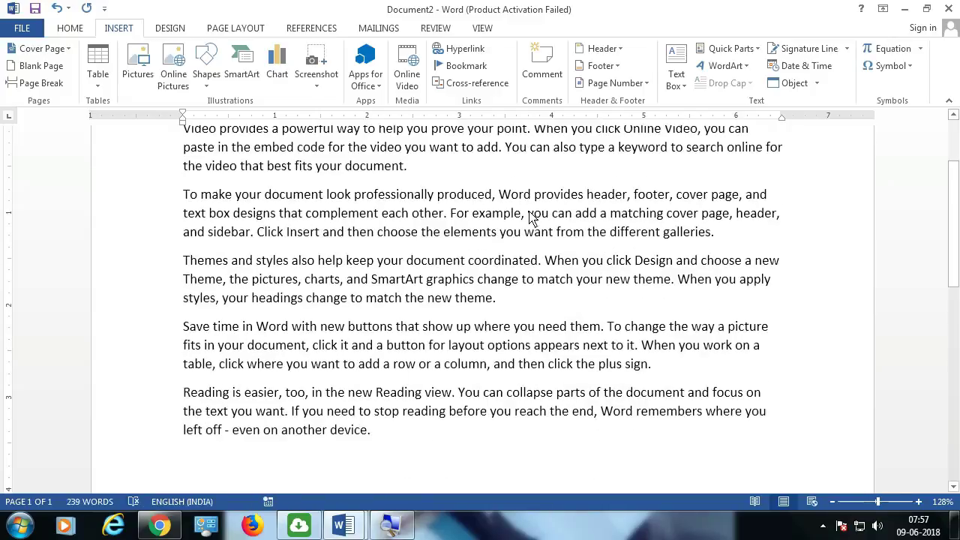
scroll(731, 184, "up", 2)
left_click(185, 243)
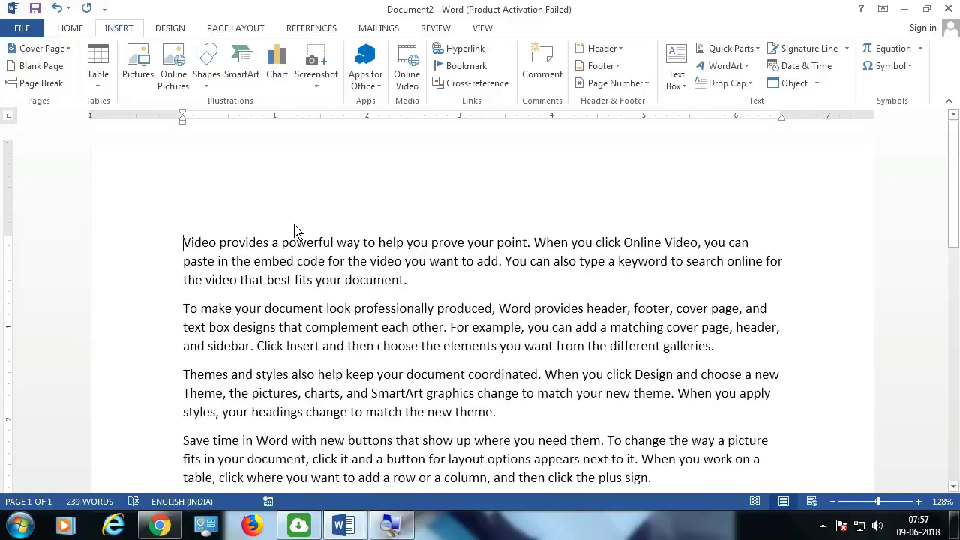
left_click(736, 86)
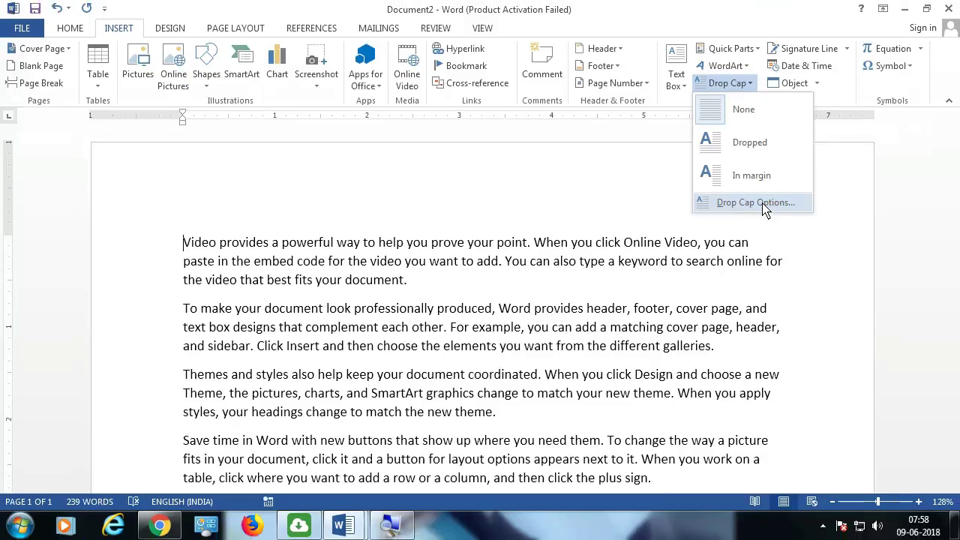
left_click(763, 204)
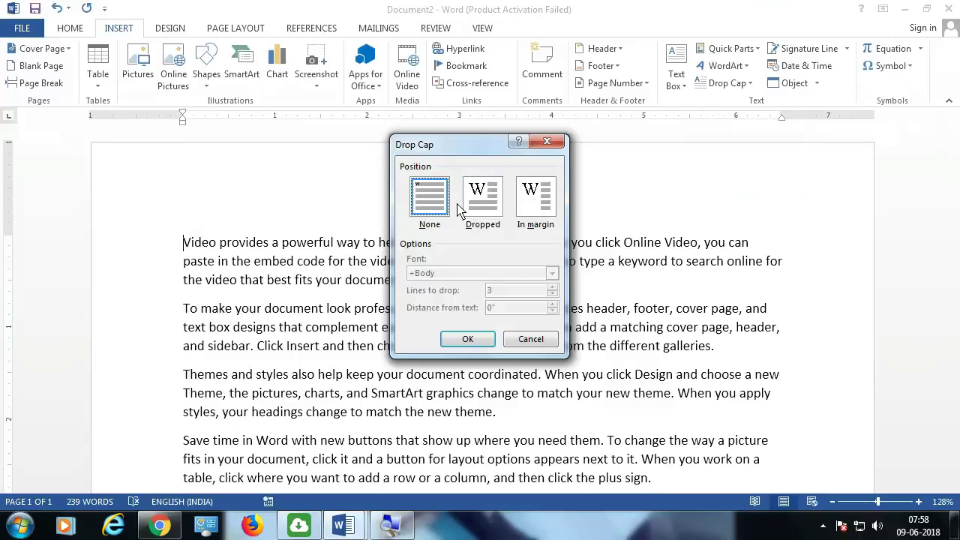
left_click(475, 205)
left_click(552, 287)
left_click(553, 288)
left_click(552, 287)
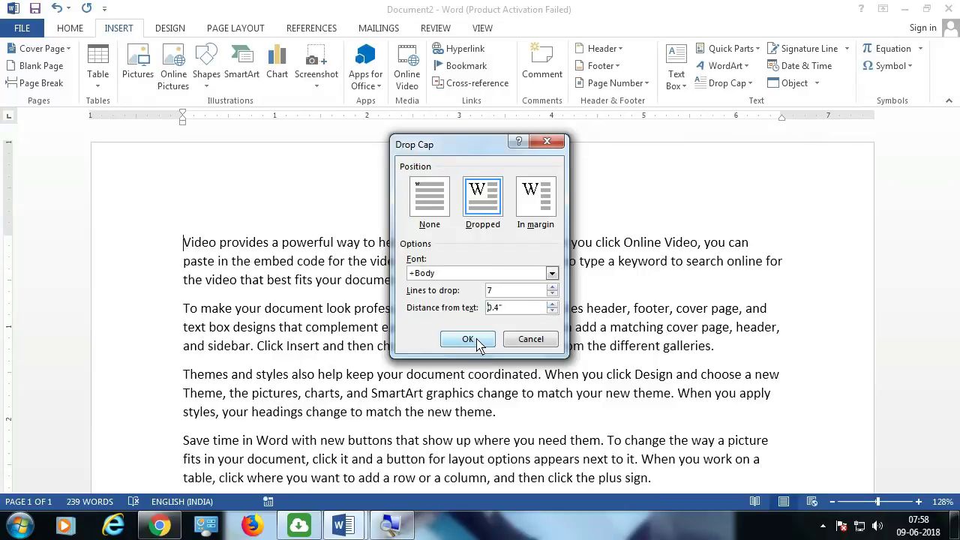
left_click(469, 339)
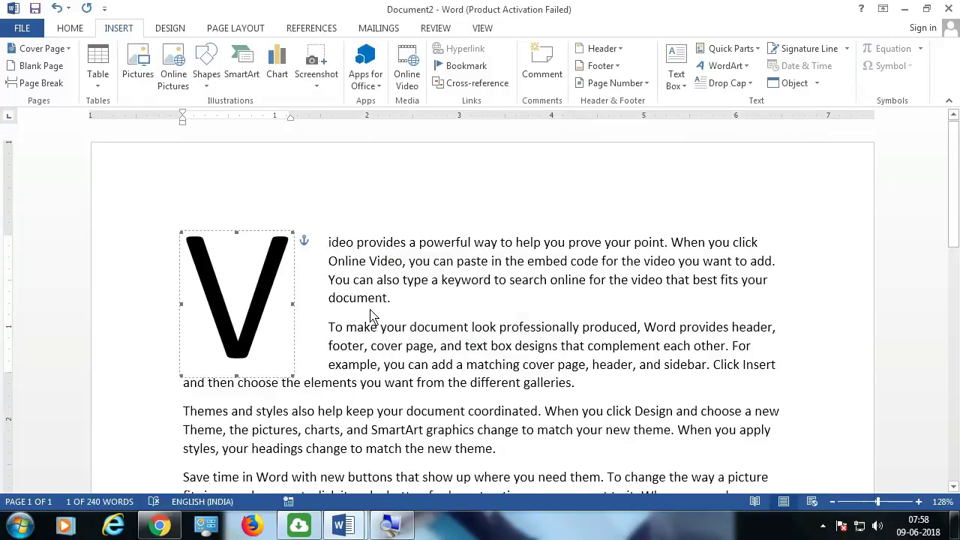
left_click(369, 311)
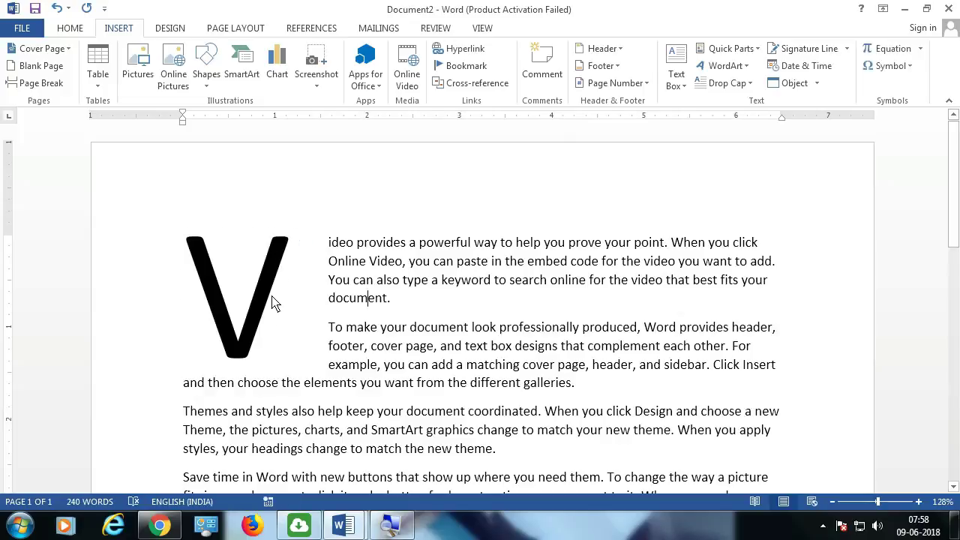
key("ctrl+z")
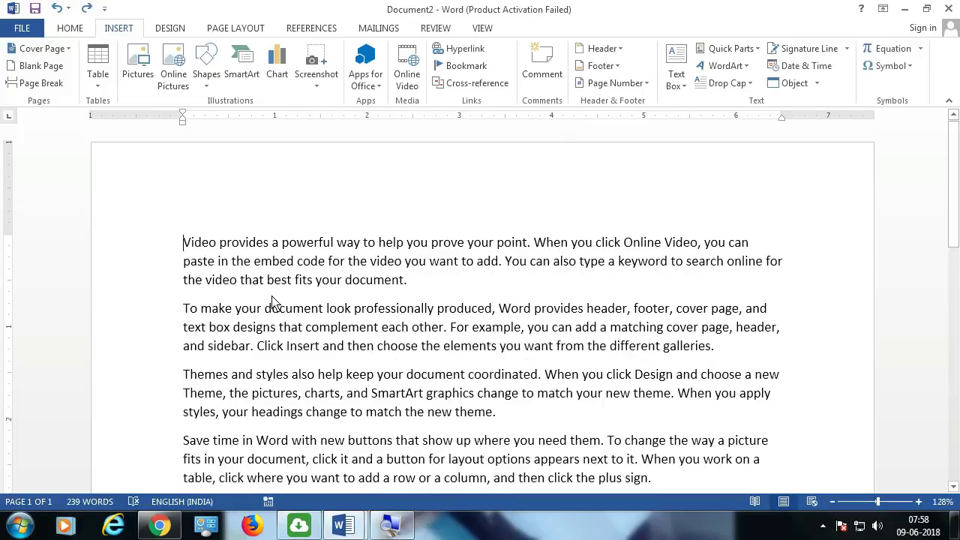
Apply a Dropped drop cap in BankGothic Md BT to the first paragraph, then undo it
left_click(726, 82)
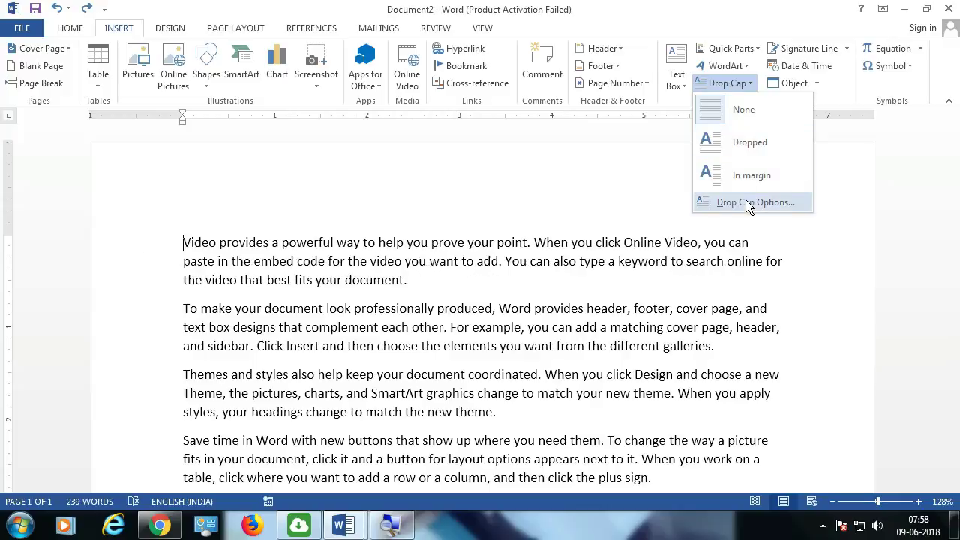
left_click(753, 203)
left_click(536, 204)
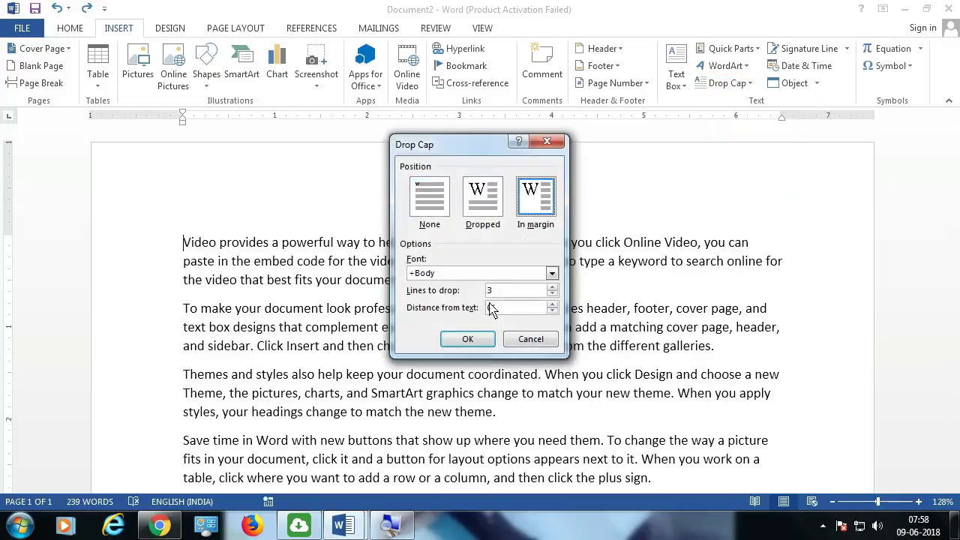
left_click(551, 273)
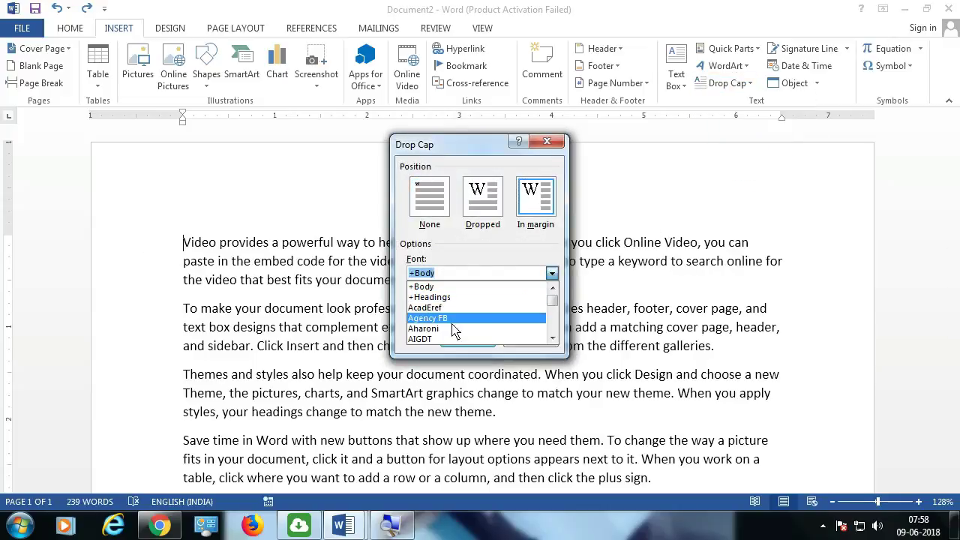
scroll(519, 322, "down", 5)
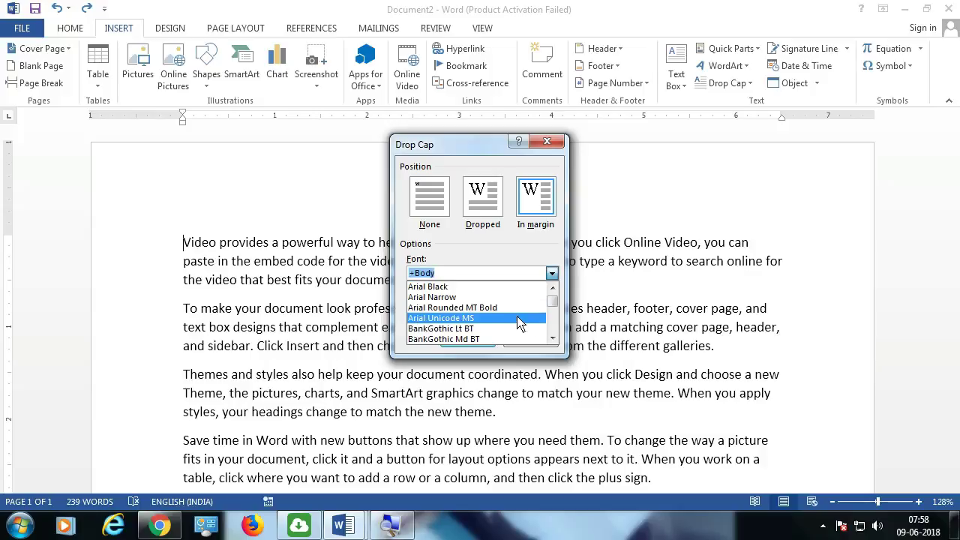
left_click(484, 338)
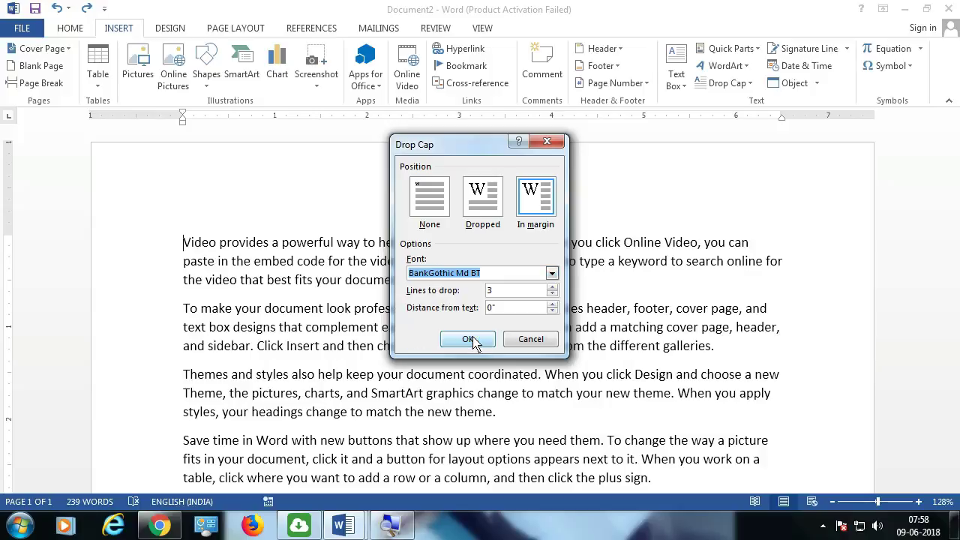
left_click(488, 197)
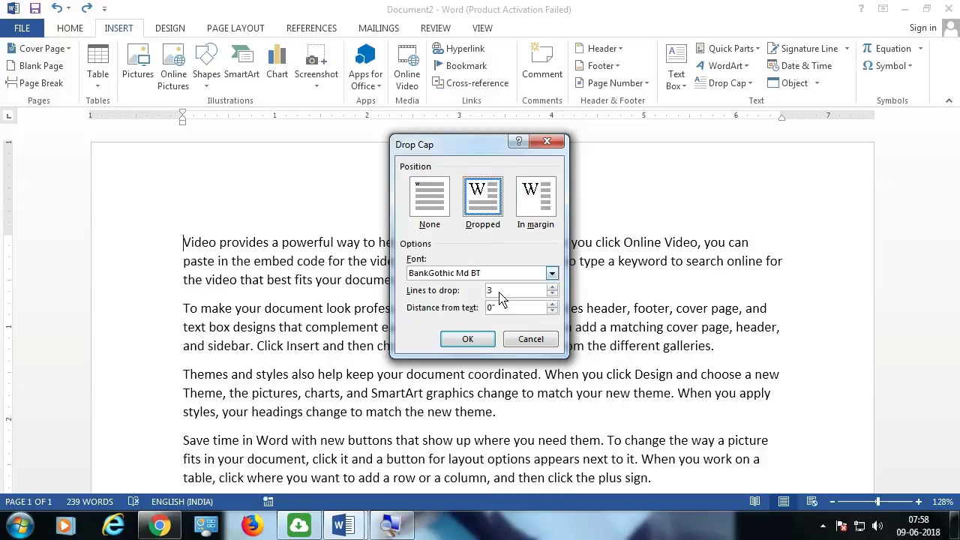
left_click(470, 341)
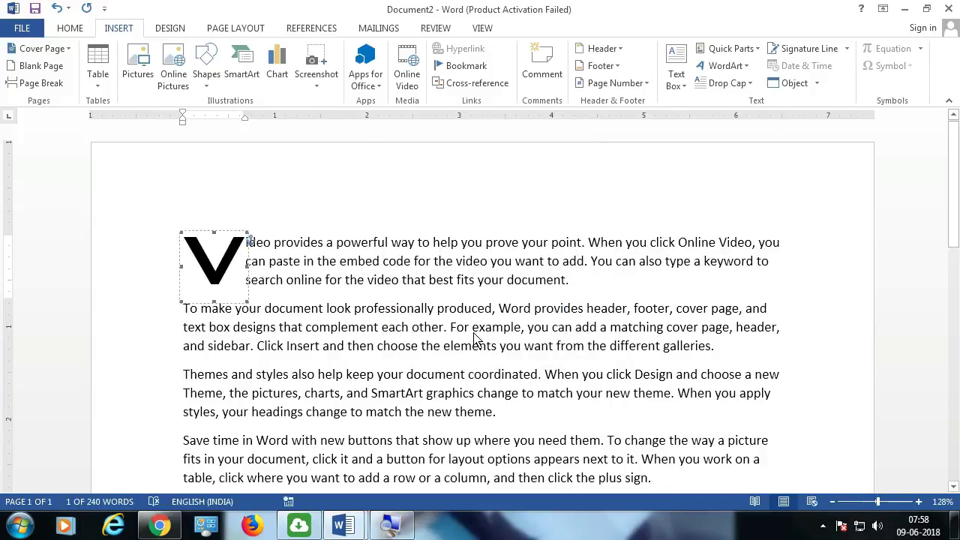
key("ctrl+z")
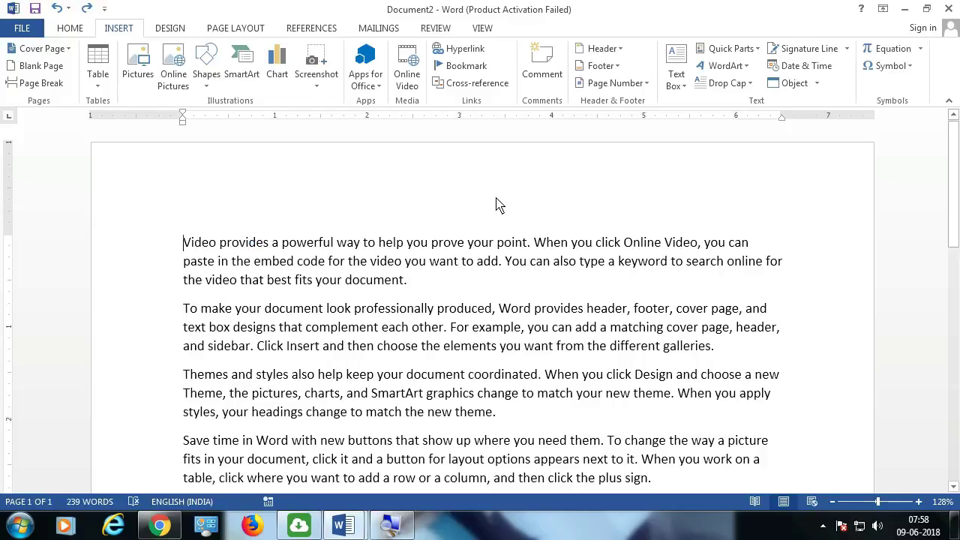
Insert a shadowed black WordArt, move it right of the paragraph, and tilt it diagonally
left_click(738, 66)
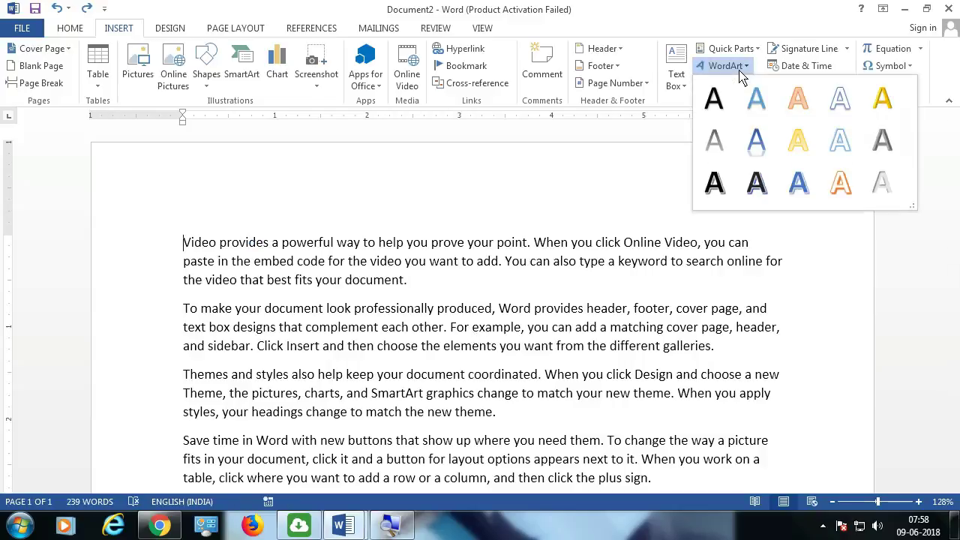
left_click(755, 184)
left_click_drag(419, 237, 727, 231)
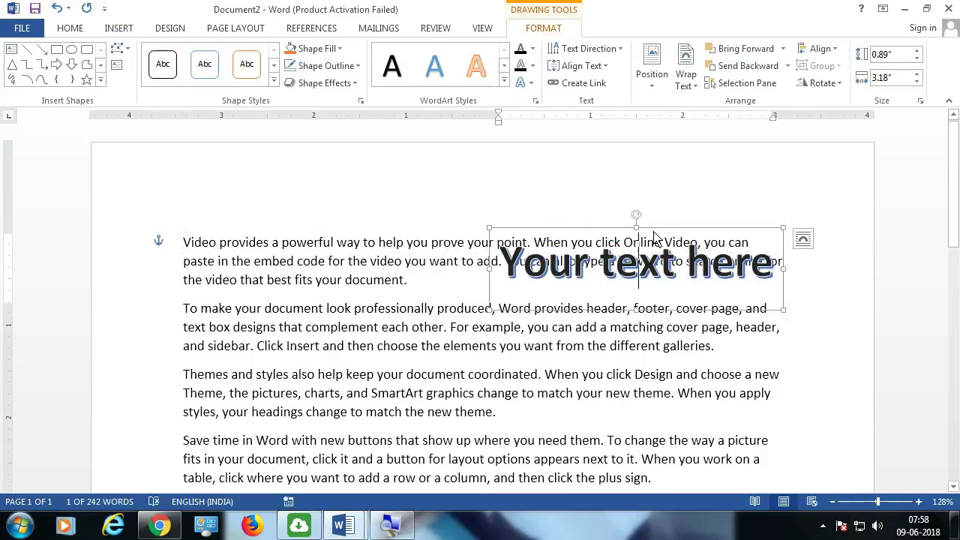
mouse_move(662, 239)
left_mouse_down()
mouse_move(615, 246)
mouse_move(545, 232)
left_mouse_up()
key("ctrl+z")
key("ctrl+z")
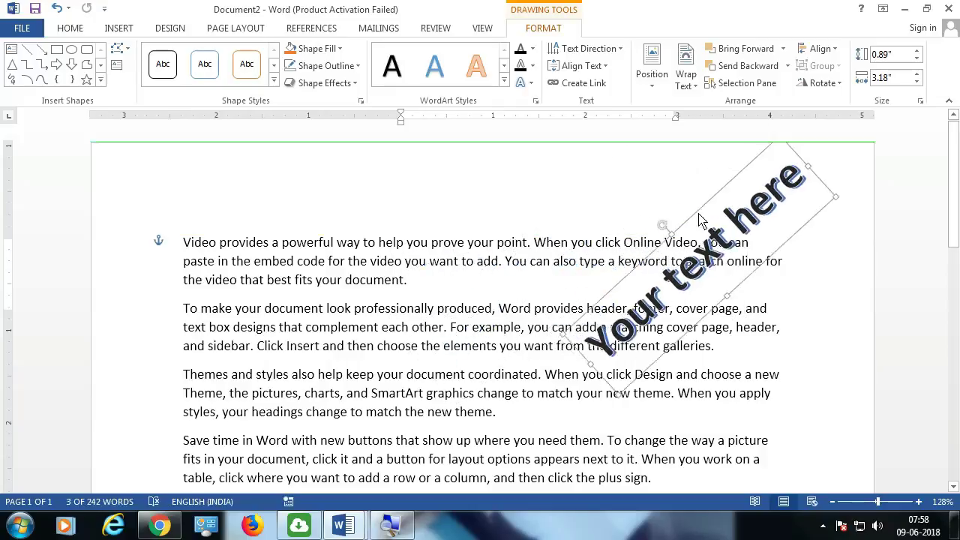
key("ctrl+z")
Replace the WordArt placeholder text with 'welcome' and deselect it
triple_click(716, 284)
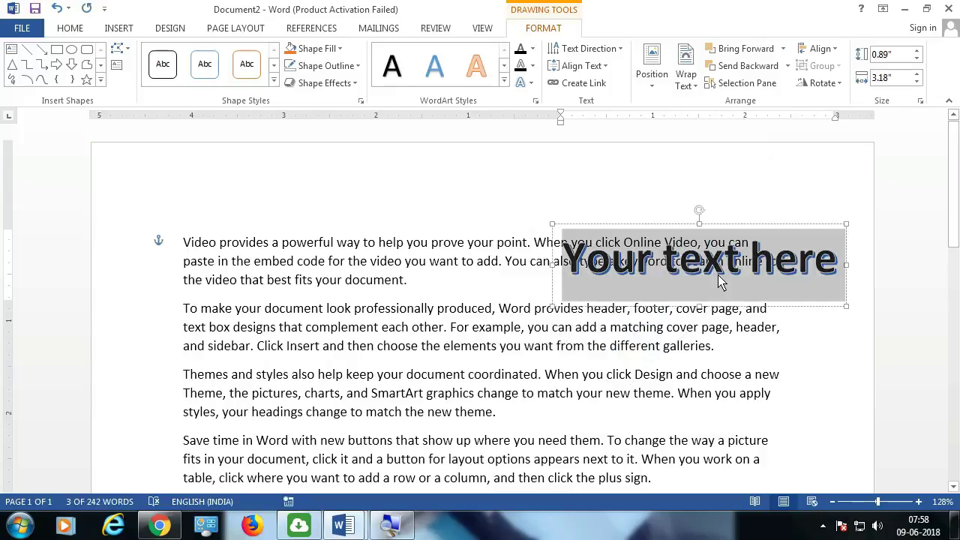
type("welcom")
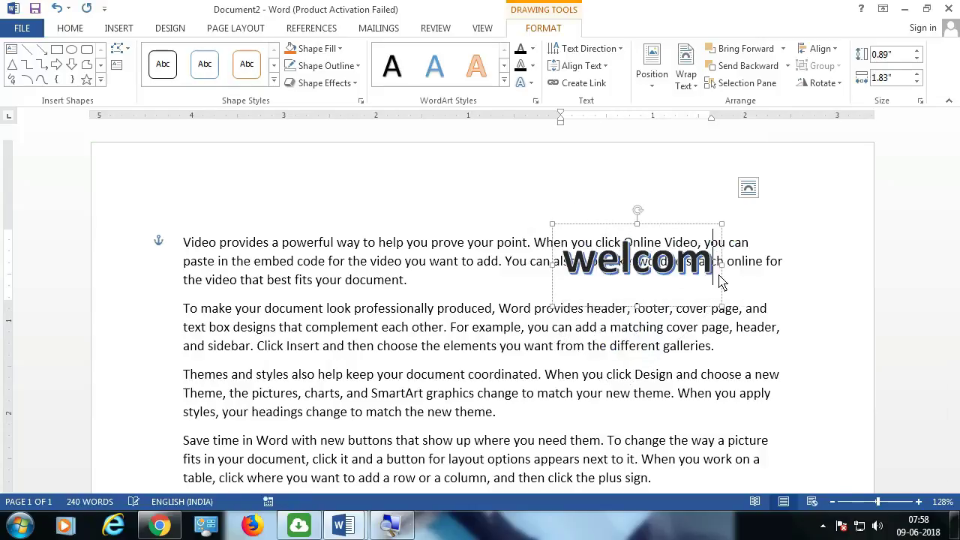
type("e")
left_click(729, 392)
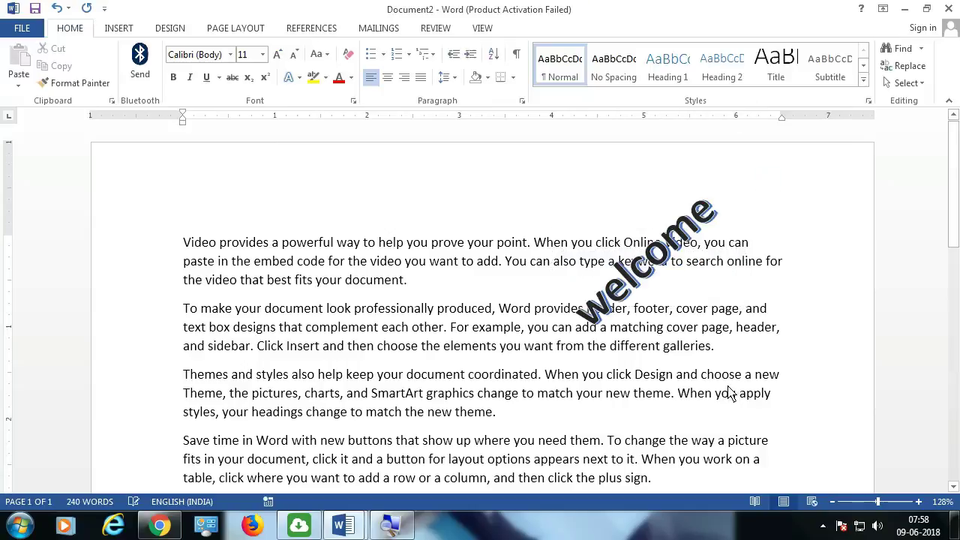
left_click(686, 264)
left_click(733, 365)
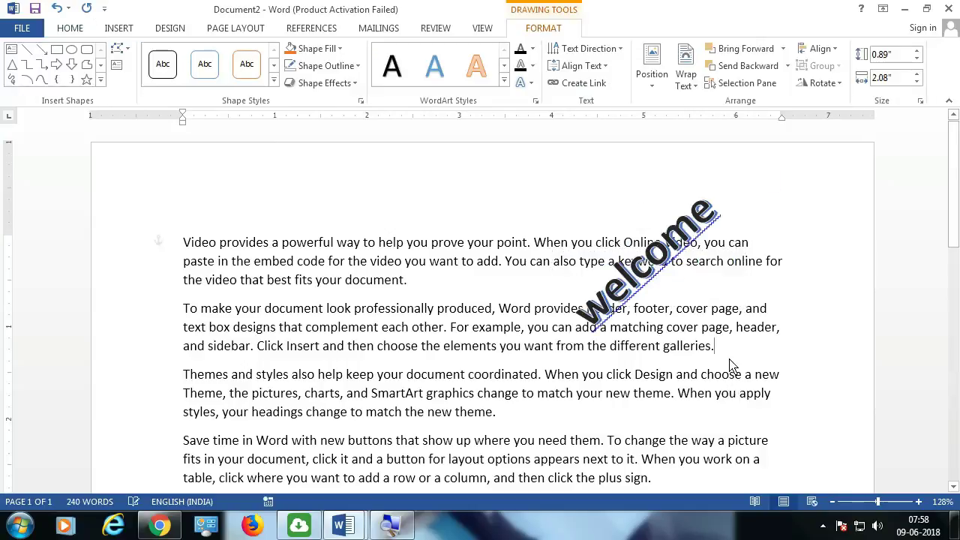
left_click(671, 295)
left_click(712, 227)
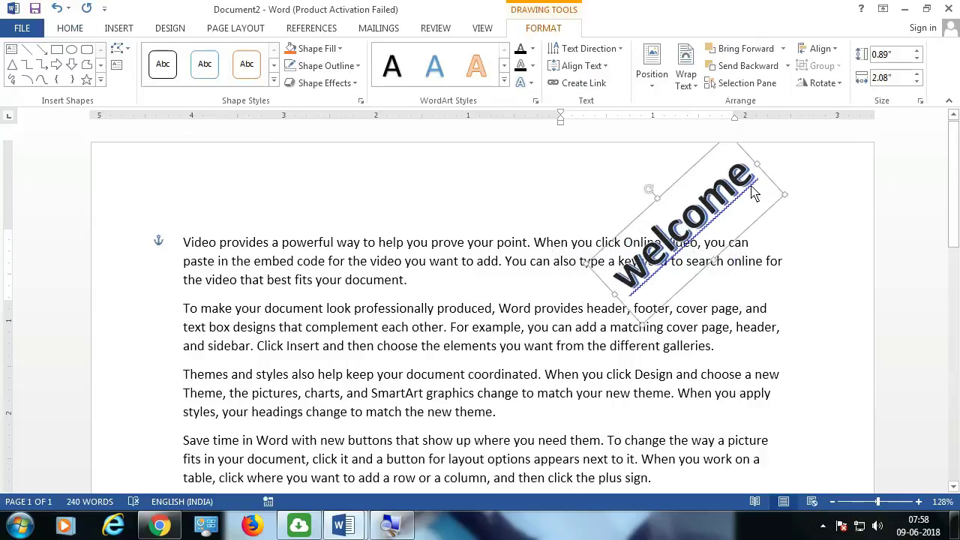
left_click(679, 346)
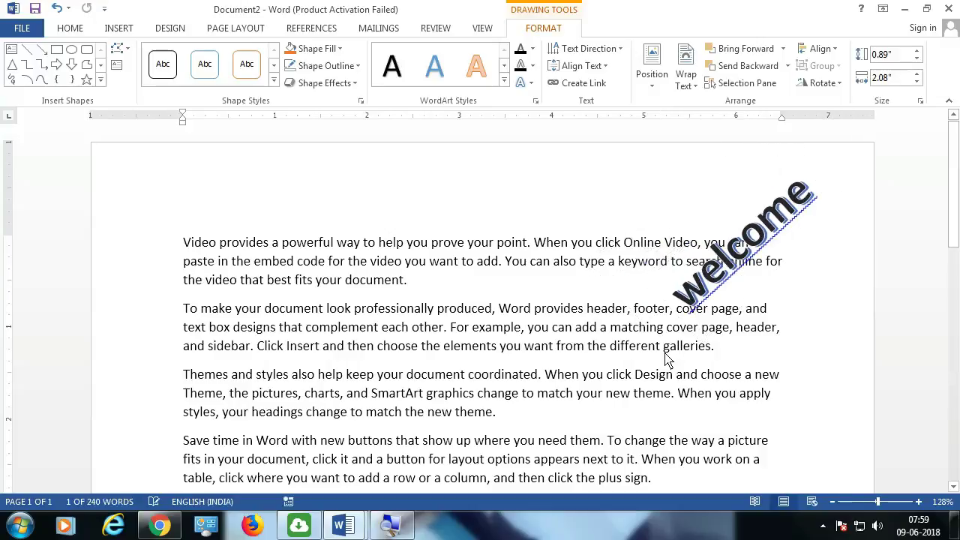
left_click(118, 28)
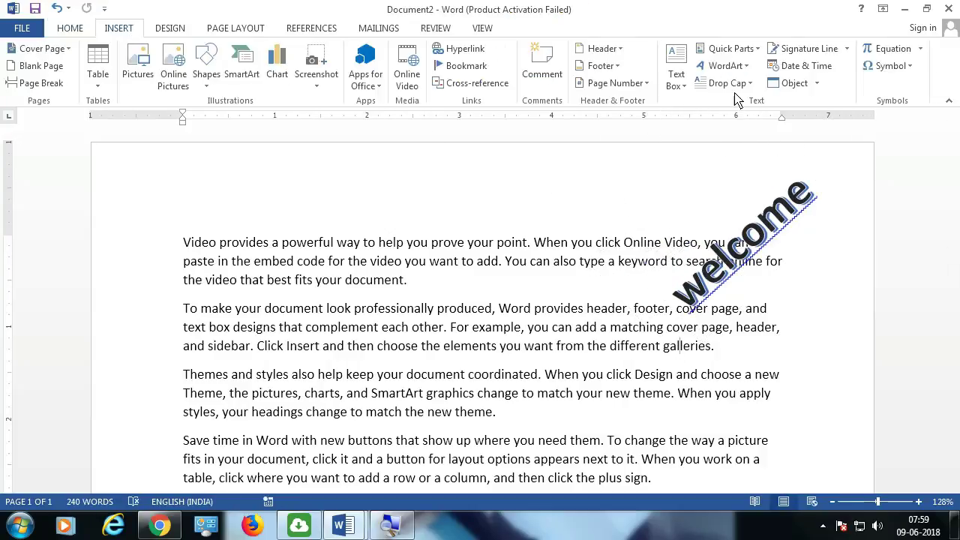
Insert an orange-outline style WordArt and move it above the first paragraph
left_click(744, 69)
left_click(838, 187)
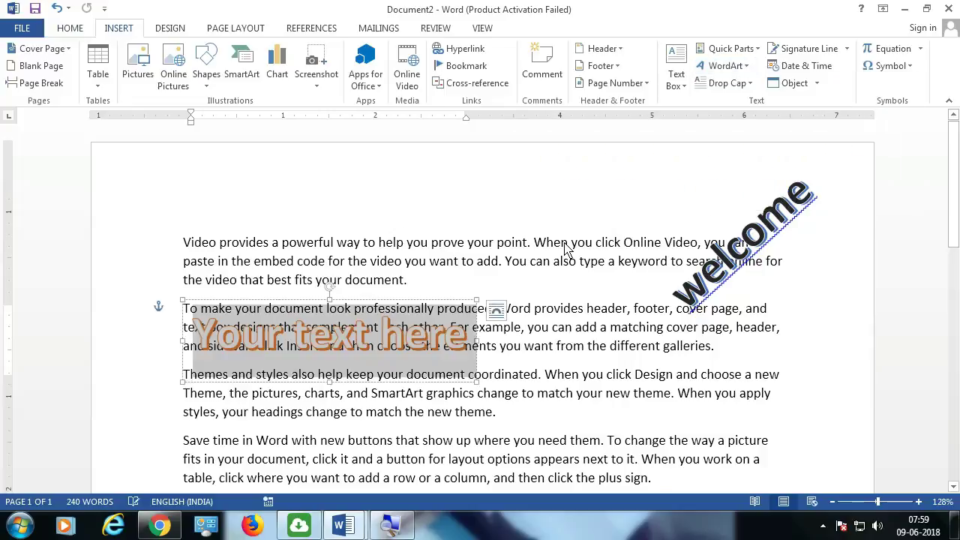
left_click_drag(349, 302, 313, 174)
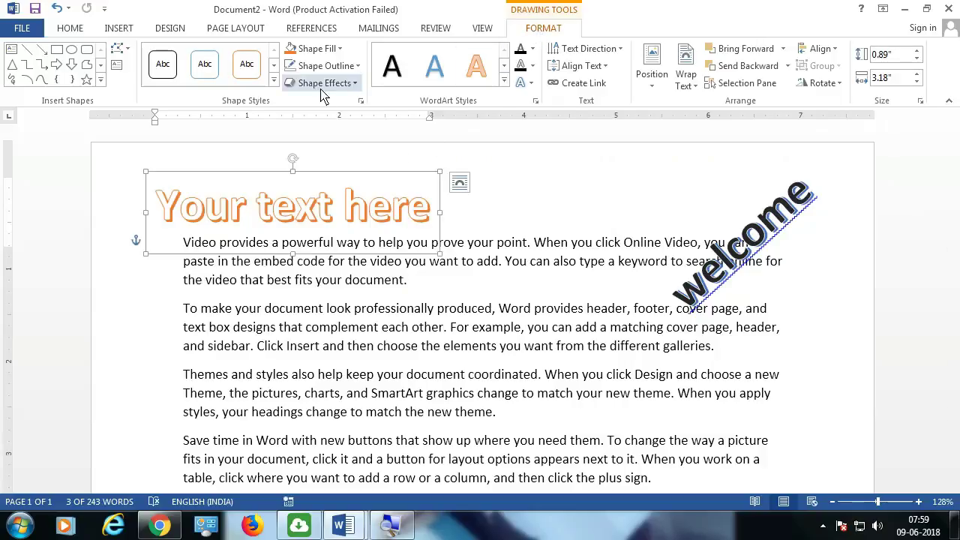
left_click(317, 51)
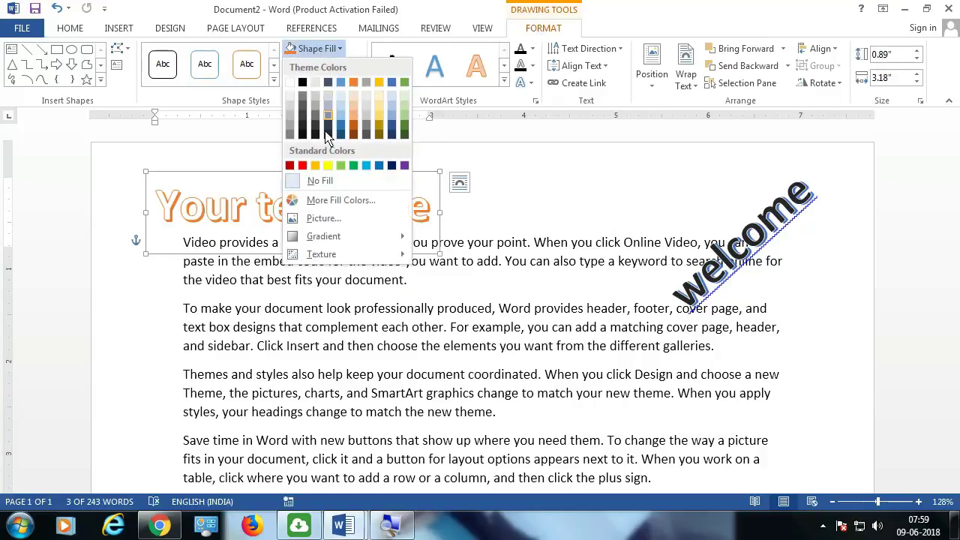
left_click(262, 105)
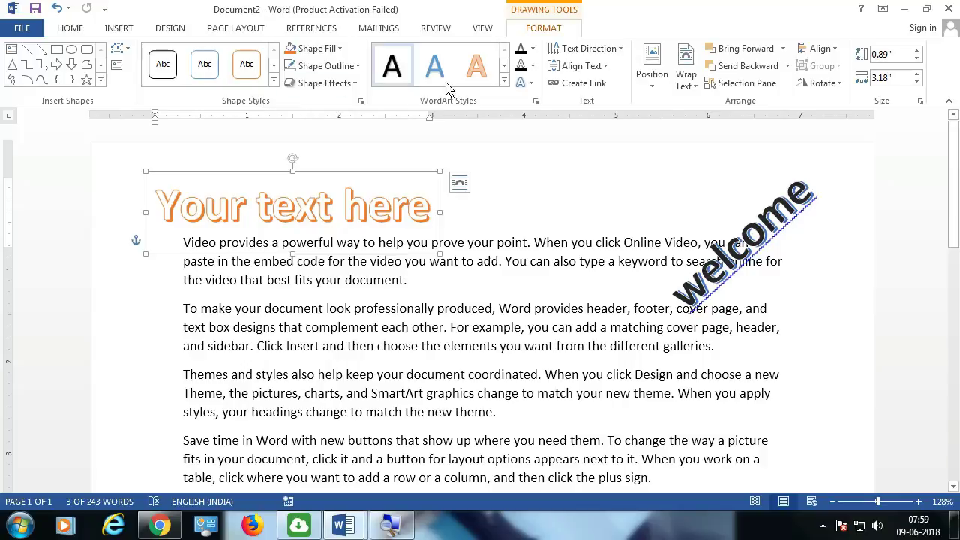
Set the WordArt's text outline colour and add a Reflection text effect
left_click(533, 49)
left_click(533, 50)
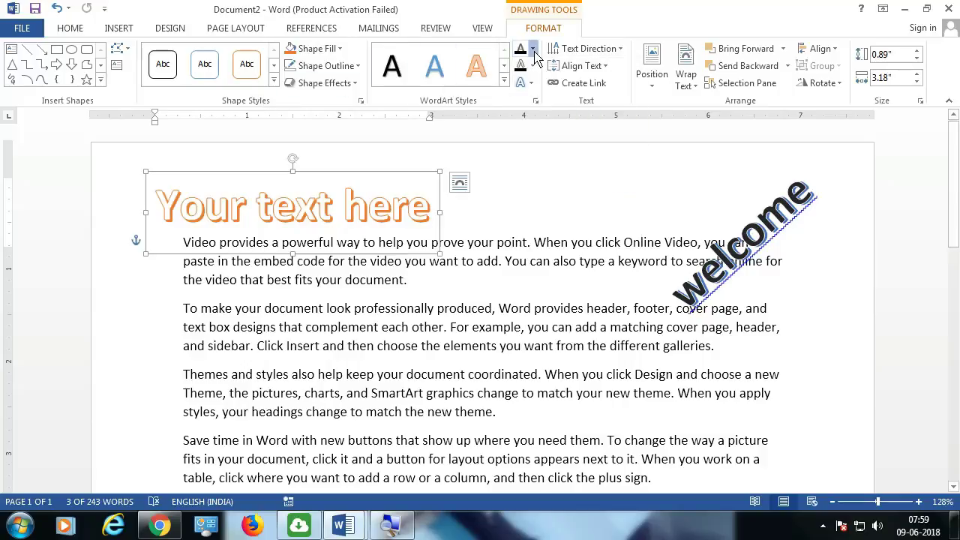
left_click(533, 66)
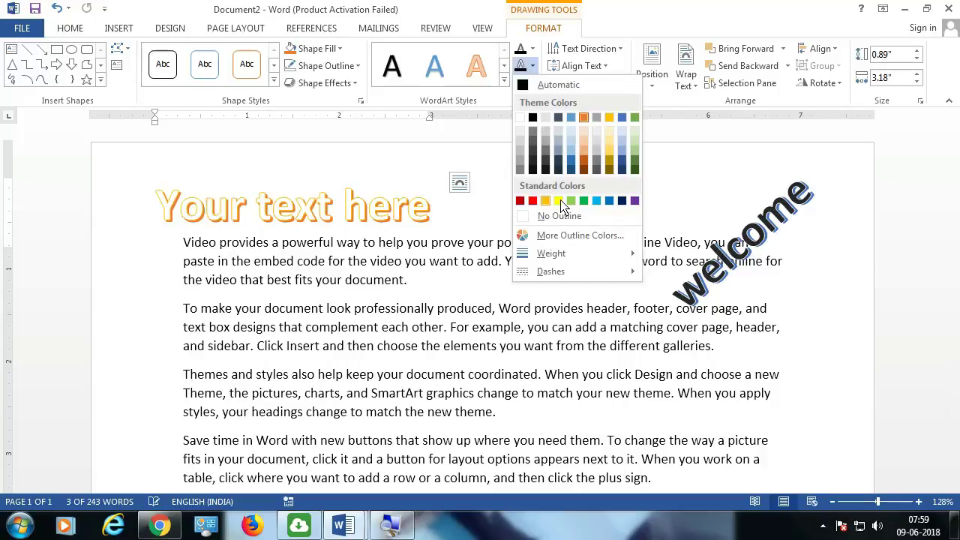
left_click(532, 201)
left_click(522, 82)
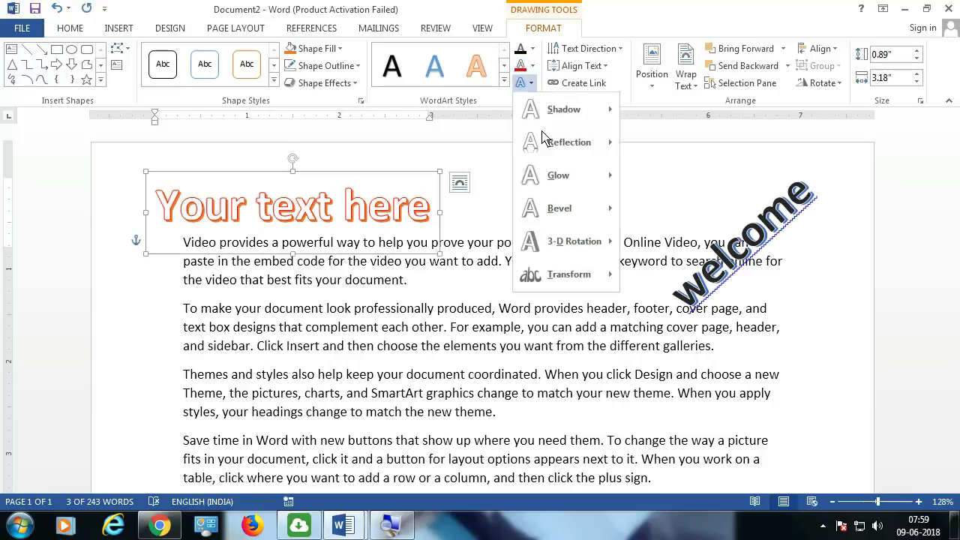
mouse_move(568, 142)
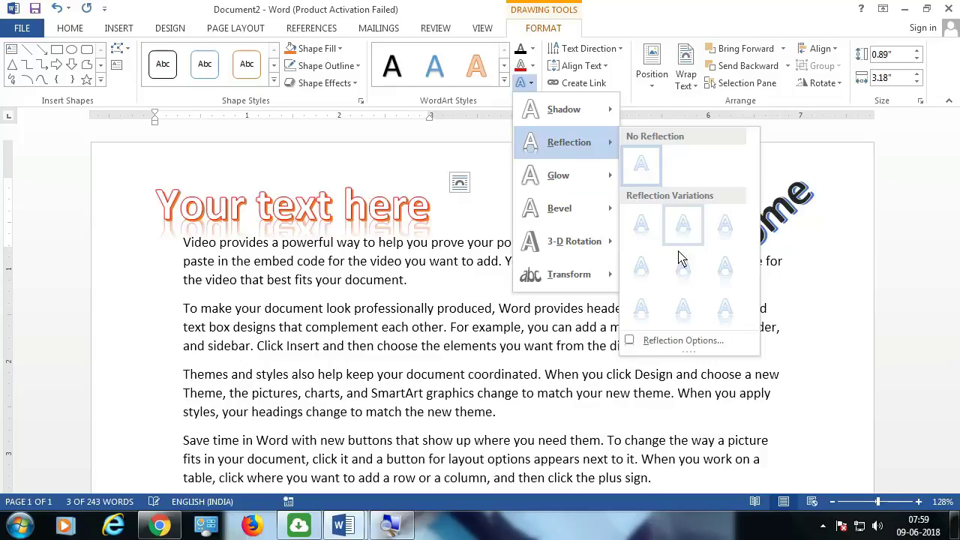
left_click(678, 279)
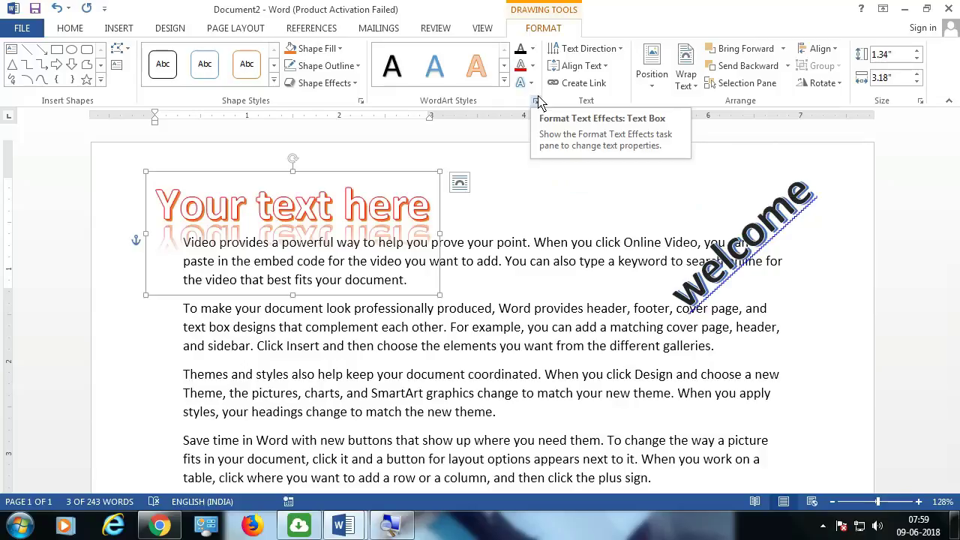
left_click(124, 30)
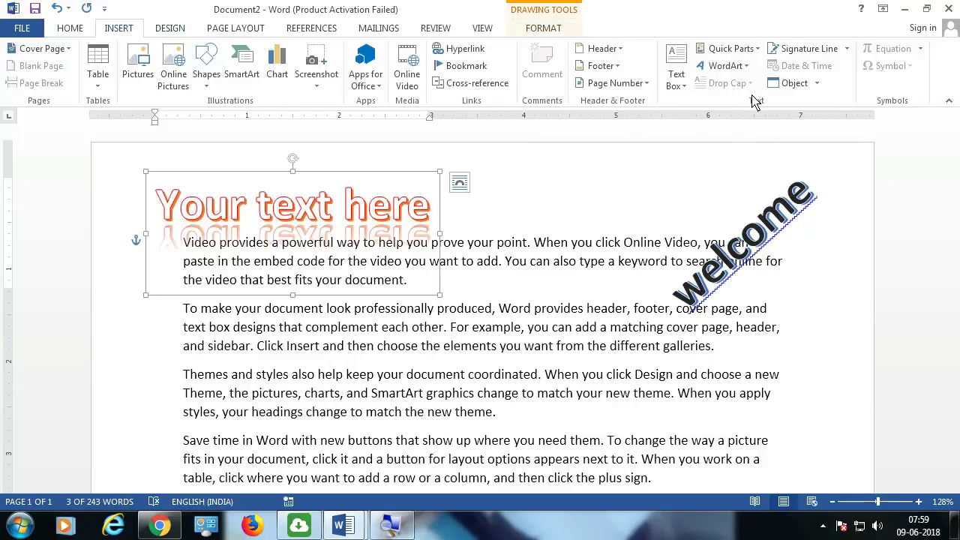